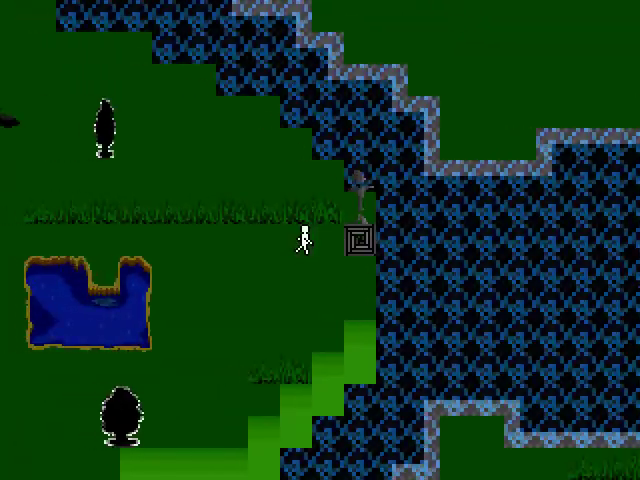
# Walk left across the grassy clearing, up from the pond, then right toward the door.
pyautogui.press('Left')
pyautogui.press('Left')
pyautogui.press('Left')
pyautogui.press('Left')
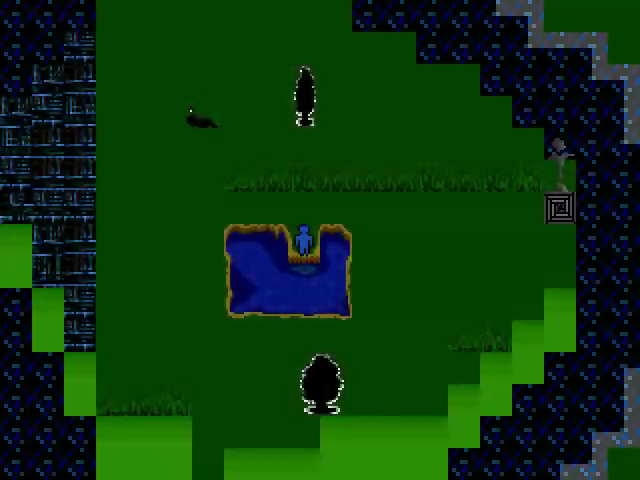
pyautogui.press('Up')
pyautogui.press('Up')
pyautogui.press('Right')
pyautogui.press('Right')
pyautogui.press('Right')
pyautogui.press('Right')
pyautogui.press('Right')
pyautogui.press('Right')
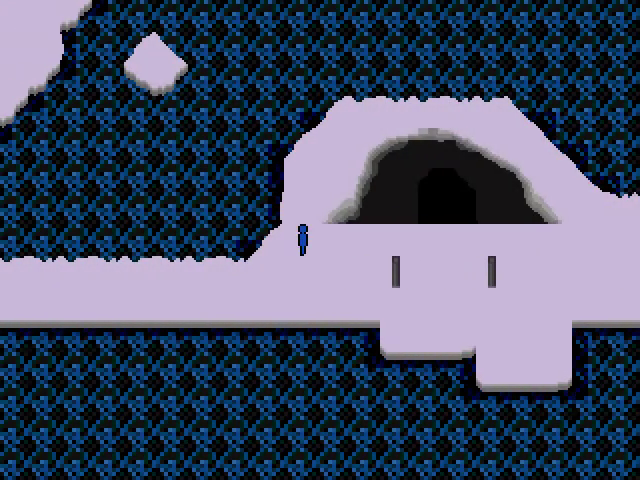
# Walk down and left from the cave entrance, then up the vertical snowy path.
pyautogui.press('Left')
pyautogui.press('Left')
pyautogui.press('Left')
pyautogui.press('Left')
pyautogui.press('Left')
pyautogui.press('Left')
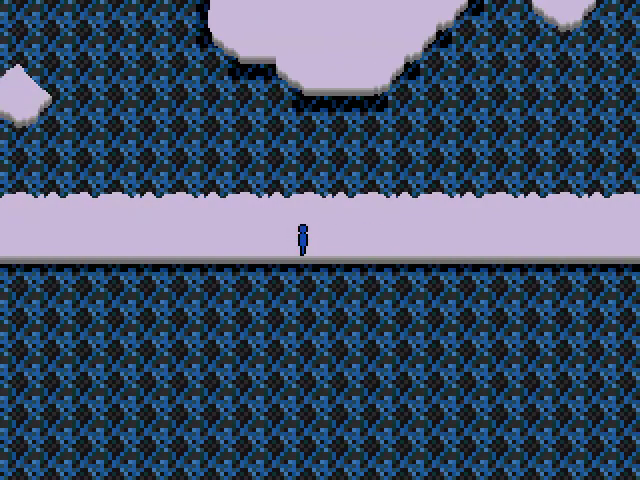
pyautogui.press('Left')
pyautogui.press('Left')
pyautogui.press('Left')
pyautogui.press('Left')
pyautogui.press('Left')
pyautogui.press('Left')
pyautogui.press('Left')
pyautogui.press('Left')
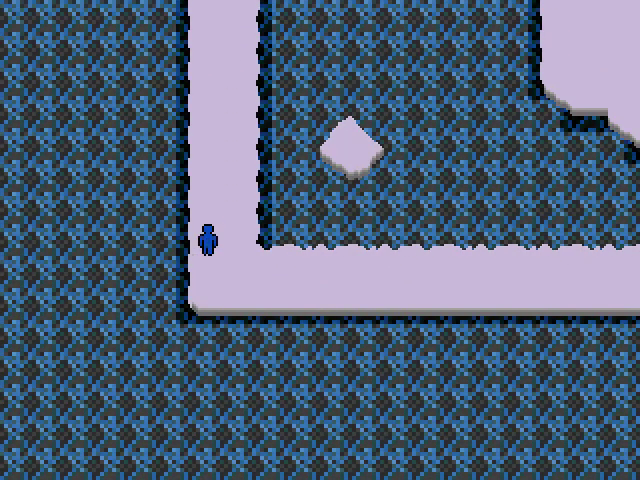
pyautogui.press('Up')
pyautogui.press('Up')
pyautogui.press('Up')
pyautogui.press('Up')
pyautogui.press('Up')
pyautogui.press('Up')
pyautogui.press('Up')
pyautogui.press('Up')
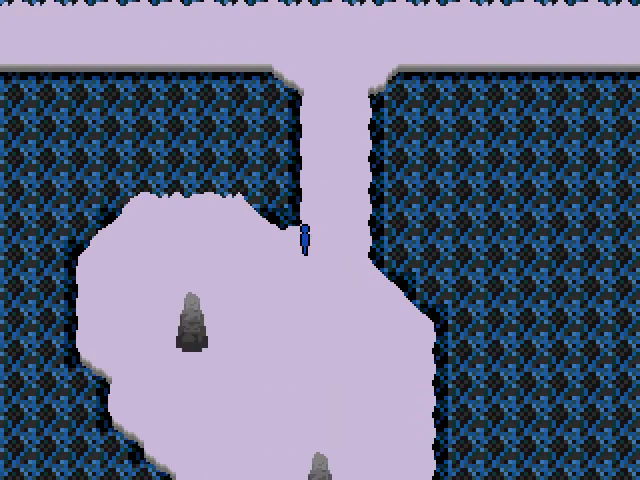
pyautogui.press('Up')
pyautogui.press('Up')
pyautogui.press('Up')
pyautogui.press('Up')
# Follow the corridor right, down, and right into a new area, then head toward the blue stairway.
pyautogui.press('Right')
pyautogui.press('Right')
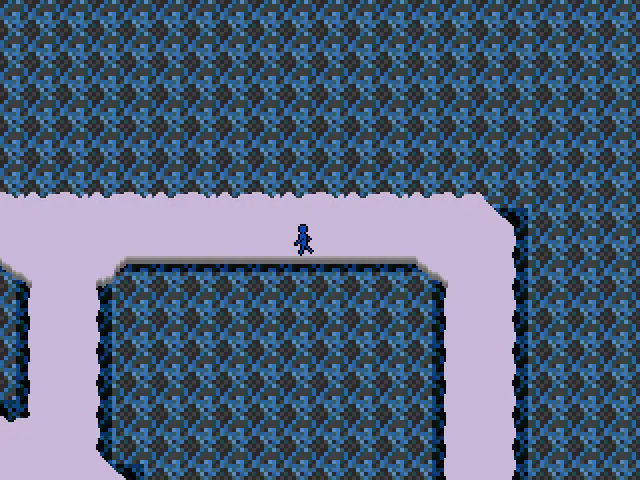
pyautogui.press('Right')
pyautogui.press('Right')
pyautogui.press('Down')
pyautogui.press('Down')
pyautogui.press('Down')
pyautogui.press('Down')
pyautogui.press('Down')
pyautogui.press('Down')
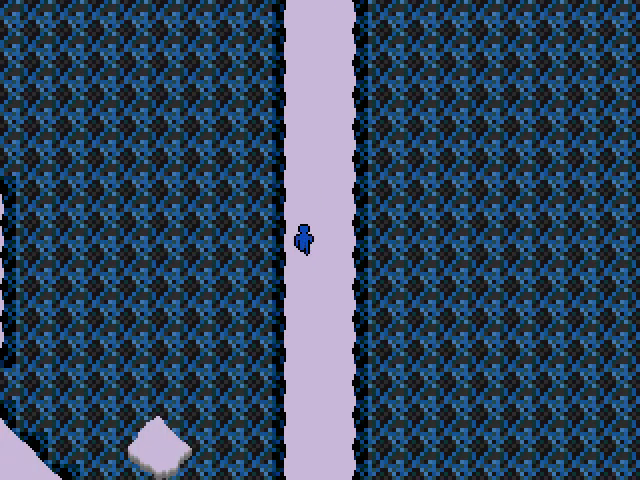
pyautogui.press('Down')
pyautogui.press('Down')
pyautogui.press('Down')
pyautogui.press('Down')
pyautogui.press('Down')
pyautogui.press('Down')
pyautogui.press('Right')
pyautogui.press('Right')
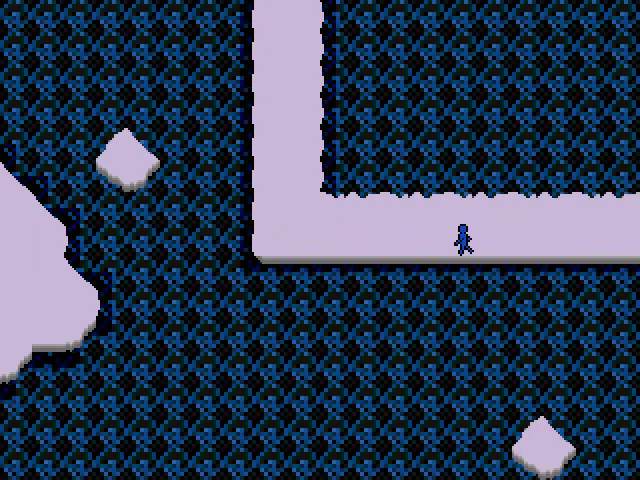
pyautogui.press('Right')
pyautogui.press('Right')
pyautogui.press('Right')
pyautogui.press('Right')
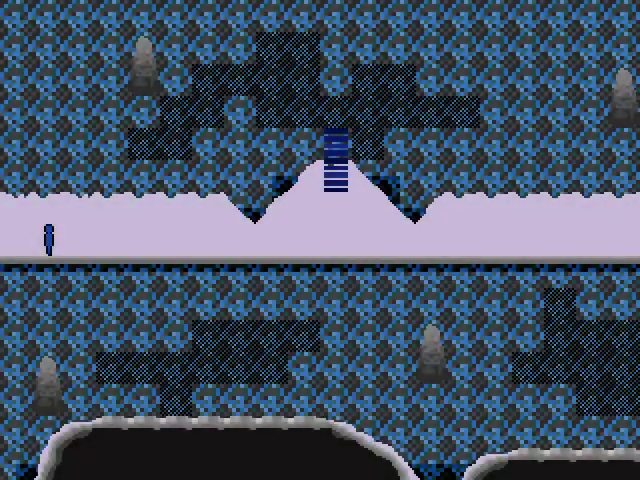
pyautogui.press('Right')
pyautogui.press('Right')
pyautogui.press('Right')
pyautogui.press('Right')
pyautogui.press('Right')
pyautogui.press('Right')
pyautogui.press('Up')
pyautogui.press('Up')
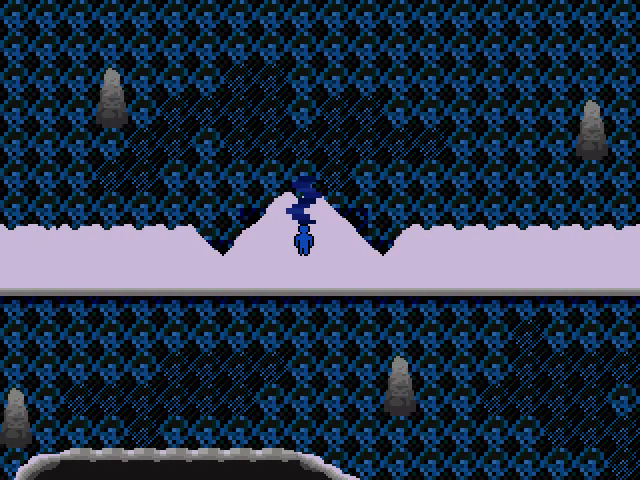
# Walk off the snowy peak and right along the snow path into the next cave area.
pyautogui.press('Down')
pyautogui.press('Right')
pyautogui.press('Right')
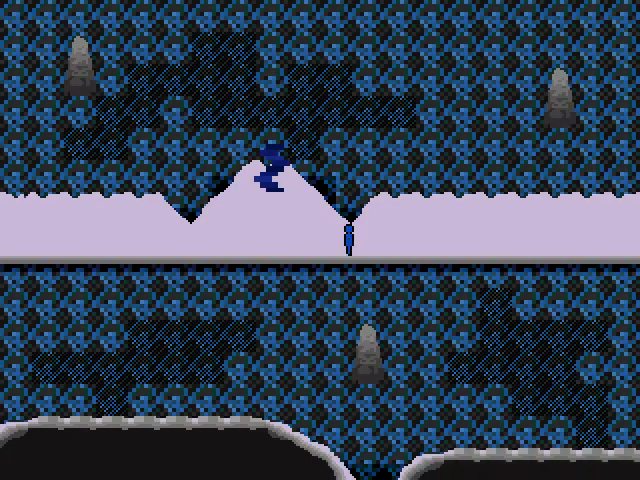
pyautogui.press('Right')
pyautogui.press('Right')
pyautogui.press('Right')
pyautogui.press('Right')
pyautogui.press('Right')
pyautogui.press('Right')
pyautogui.press('Right')
pyautogui.press('Right')
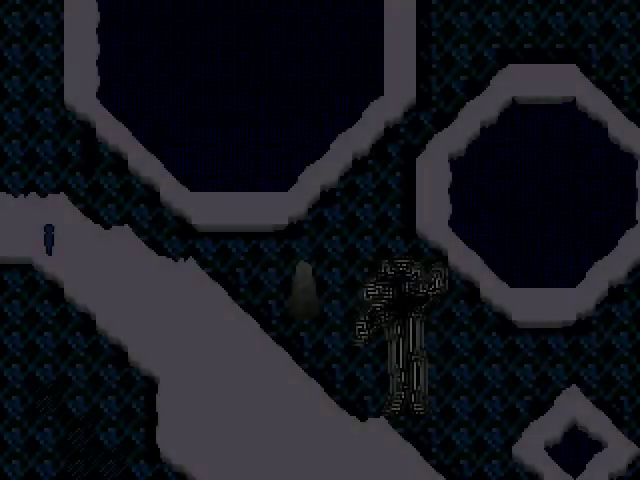
# Walk down-right along the snowy slope in the new cave area.
pyautogui.press('Right')
pyautogui.press('Right')
pyautogui.press('Right')
pyautogui.press('Right')
pyautogui.press('Down')
pyautogui.press('Right')
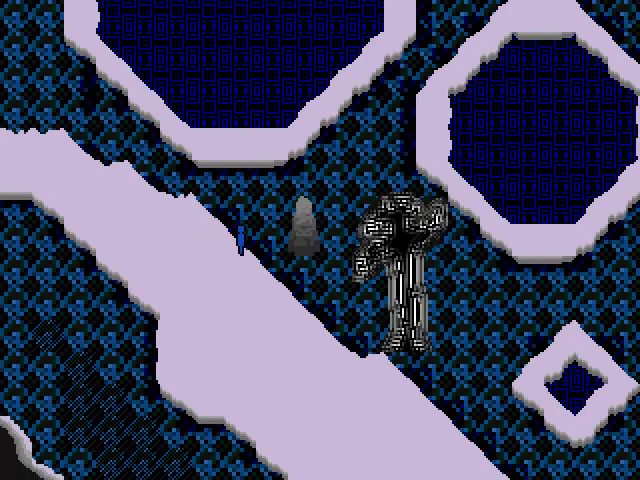
pyautogui.press('Right')
pyautogui.press('Down')
pyautogui.press('Right')
pyautogui.press('Down')
# Continue down-right past the tall patterned figure to the narrow vertical corridor.
pyautogui.press('Right')
pyautogui.press('Down')
pyautogui.press('Down')
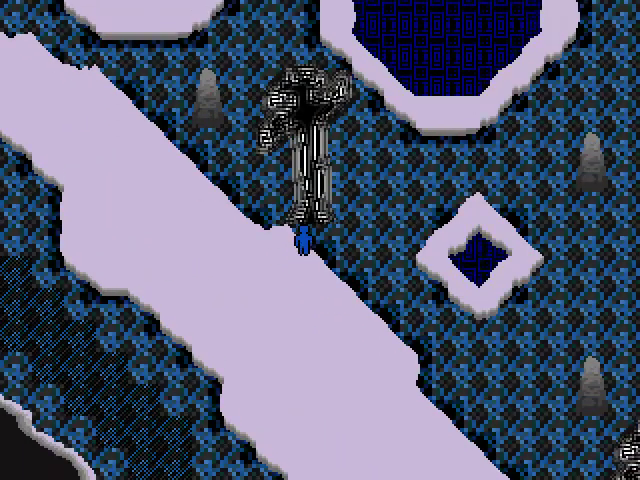
pyautogui.press('Right')
pyautogui.press('Down')
pyautogui.press('Right')
pyautogui.press('Down')
pyautogui.press('Right')
pyautogui.press('Down')
pyautogui.press('Right')
pyautogui.press('Down')
pyautogui.press('Right')
pyautogui.press('Down')
pyautogui.press('Right')
pyautogui.press('Down')
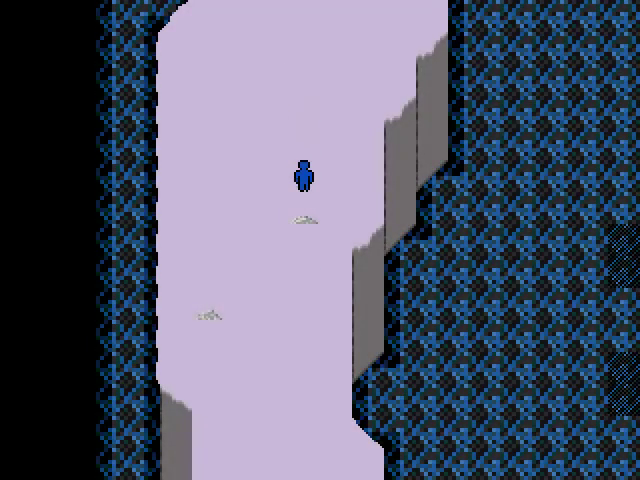
# Walk down the snowy corridor over the small item, then right toward the cliff edge.
pyautogui.press('Down')
pyautogui.press('Down')
pyautogui.press('Down')
pyautogui.press('Down')
pyautogui.press('Down')
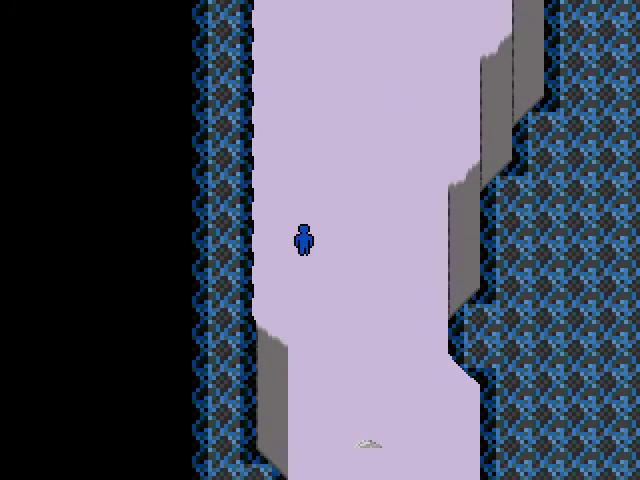
pyautogui.press('Down')
pyautogui.press('Down')
pyautogui.press('Down')
pyautogui.press('Down')
pyautogui.press('Down')
pyautogui.press('Down')
pyautogui.press('Down')
pyautogui.press('Down')
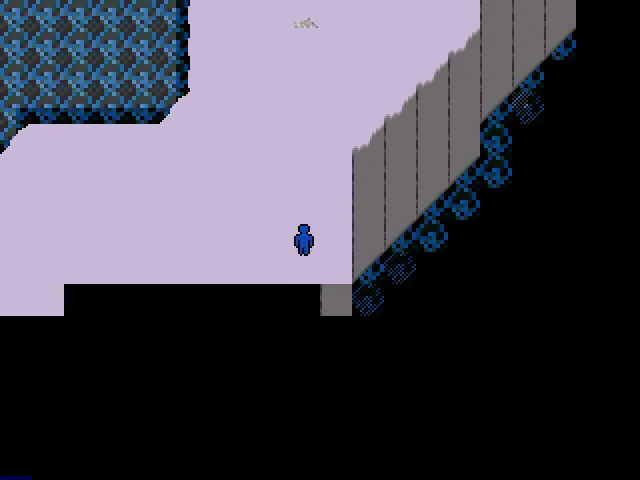
# Walk up to the blue doorway structure and up-right past the blue screen.
pyautogui.press('Up')
pyautogui.press('Up')
pyautogui.press('Up')
pyautogui.press('Up')
pyautogui.press('Right')
pyautogui.press('Right')
pyautogui.press('Up')
pyautogui.press('Right')
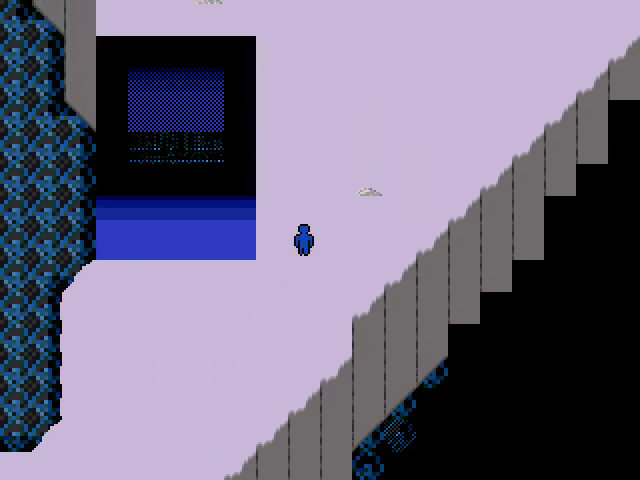
pyautogui.press('Right')
pyautogui.press('Right')
pyautogui.press('Up')
pyautogui.press('Right')
# Cross the snowy field left toward the patterned cliff, wander, then head back right.
pyautogui.press('Up')
pyautogui.press('Up')
pyautogui.press('Left')
pyautogui.press('Left')
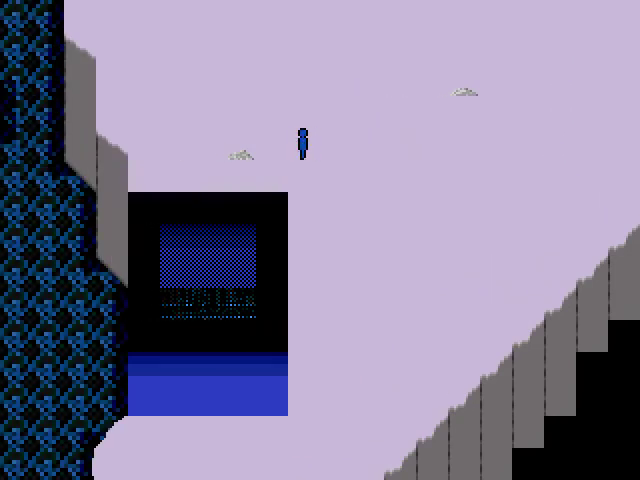
pyautogui.press('Left')
pyautogui.press('Left')
pyautogui.press('Up')
pyautogui.press('Left')
pyautogui.press('Right')
pyautogui.press('Right')
pyautogui.press('Up')
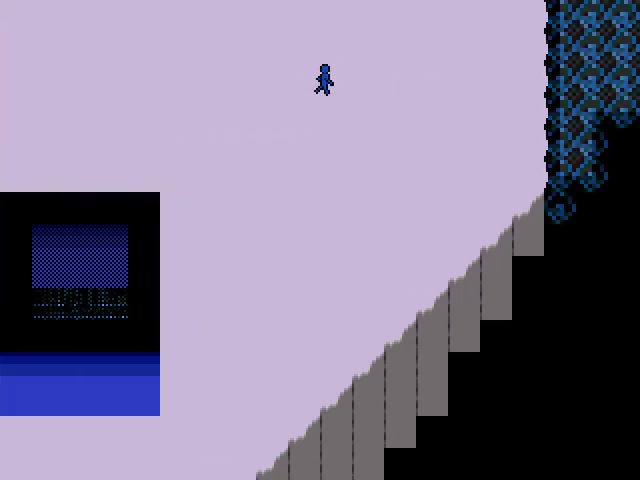
pyautogui.press('Left')
pyautogui.press('Left')
pyautogui.press('Left')
pyautogui.press('Left')
pyautogui.press('Left')
pyautogui.press('Left')
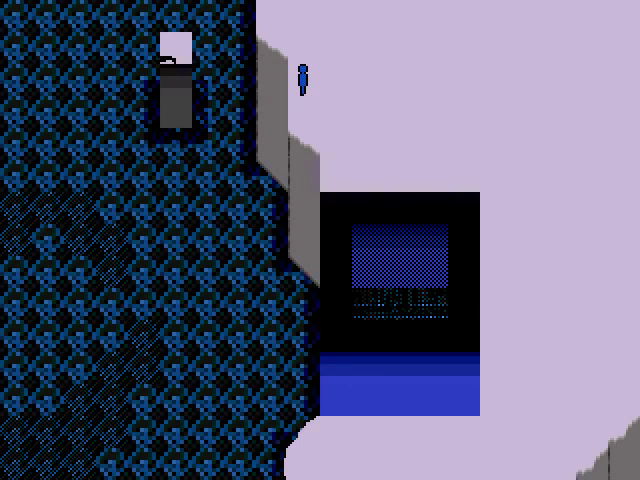
pyautogui.press('Right')
pyautogui.press('Right')
pyautogui.press('Right')
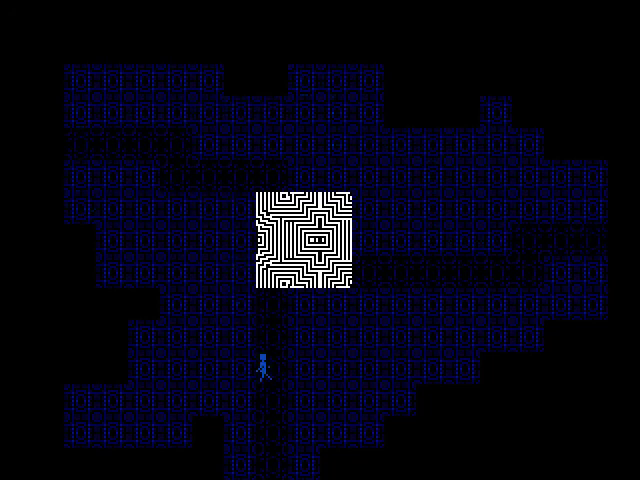
# Walk down the snowy path and left along the ledge.
pyautogui.press('Down')
pyautogui.press('Down')
pyautogui.press('Down')
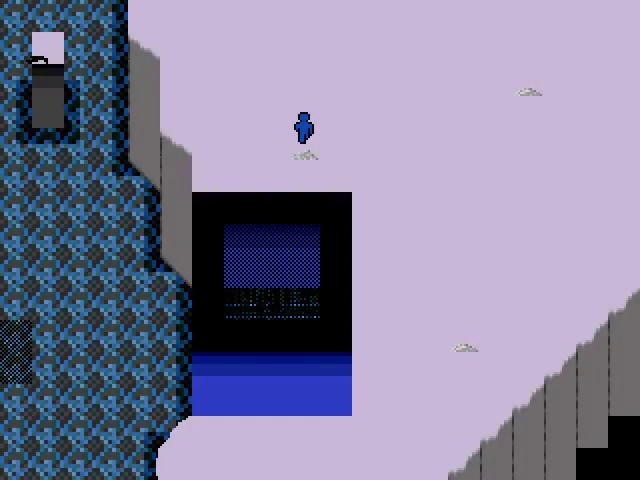
pyautogui.press('Down')
pyautogui.press('Down')
pyautogui.press('Down')
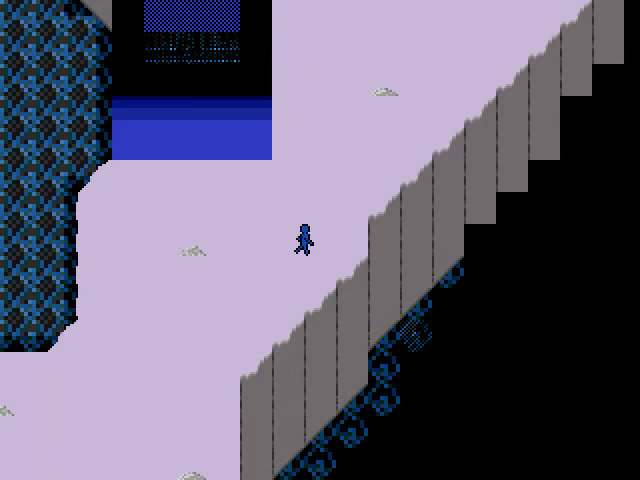
pyautogui.press('Left')
pyautogui.press('Left')
pyautogui.press('Down')
pyautogui.press('Down')
pyautogui.press('Left')
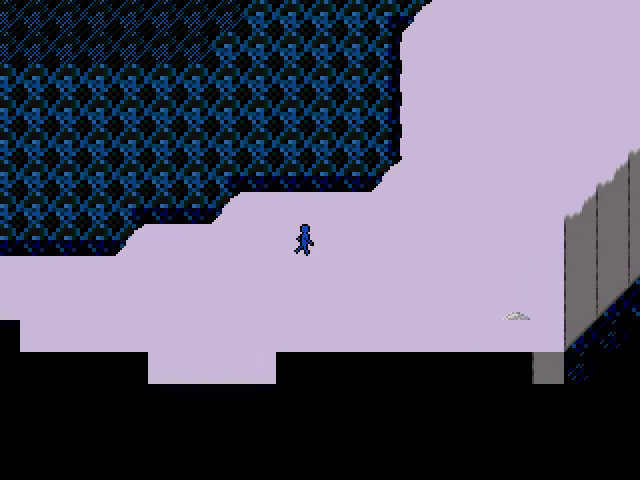
pyautogui.press('Left')
pyautogui.press('Left')
pyautogui.press('Left')
pyautogui.press('Left')
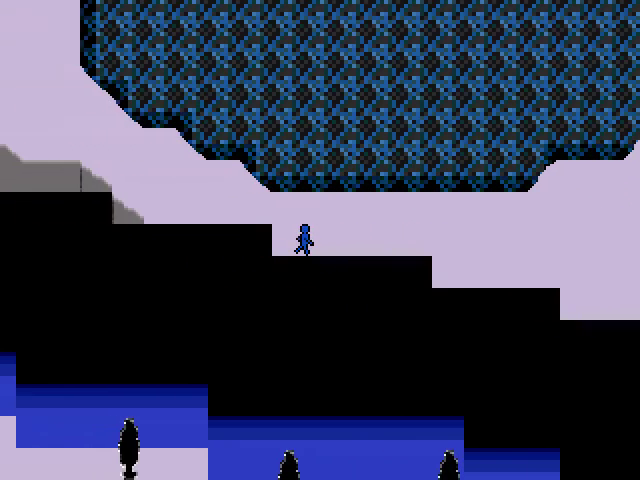
pyautogui.press('Left')
pyautogui.press('Left')
pyautogui.press('Left')
# Climb the snowy path into the next area and go up-left past the tree creature.
pyautogui.press('Up')
pyautogui.press('Up')
pyautogui.press('Left')
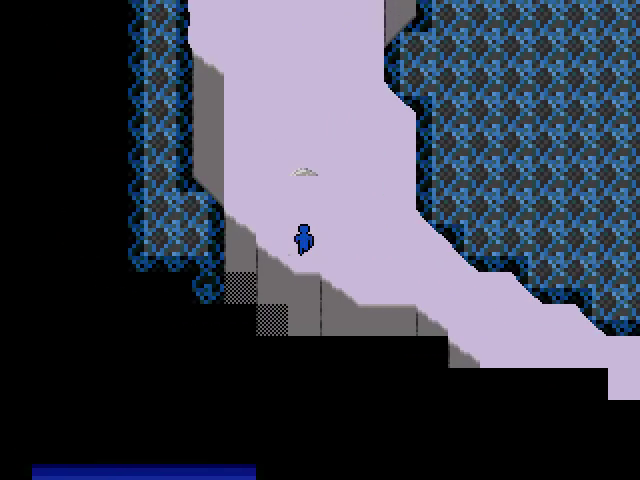
pyautogui.press('Up')
pyautogui.press('Up')
pyautogui.press('Up')
pyautogui.press('Up')
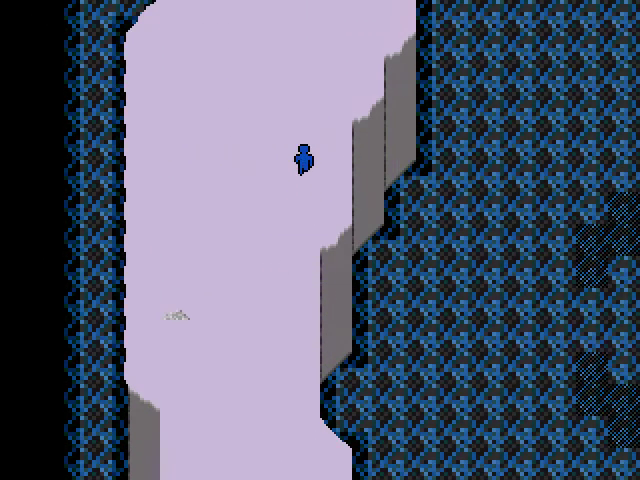
pyautogui.press('Up')
pyautogui.press('Up')
pyautogui.press('Up')
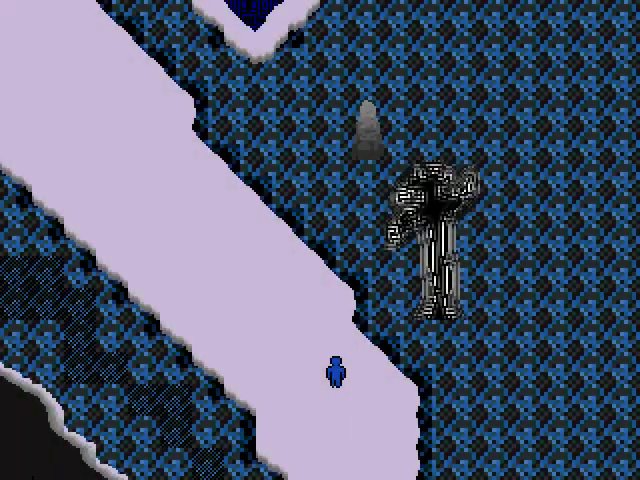
pyautogui.press('Up')
pyautogui.press('Up')
pyautogui.press('Up')
pyautogui.press('Up')
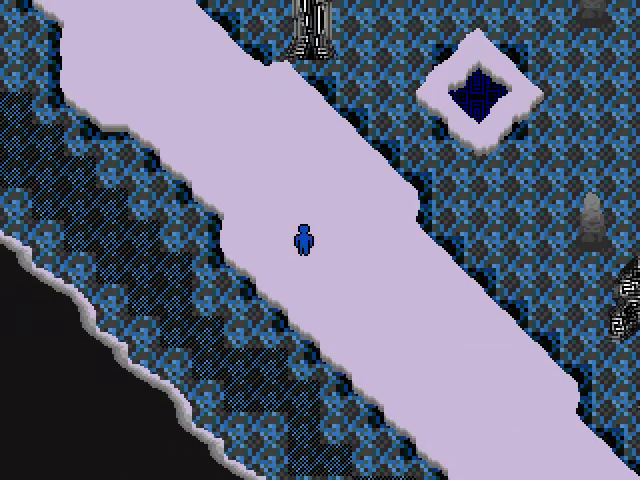
pyautogui.press('Up')
pyautogui.press('Up')
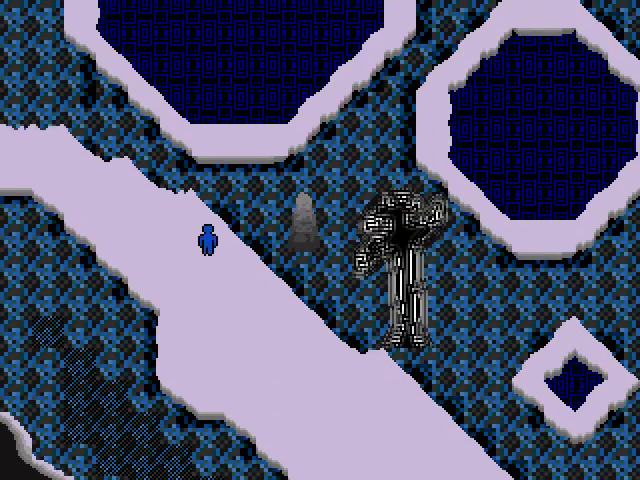
pyautogui.press('Left')
pyautogui.press('Left')
pyautogui.press('Left')
pyautogui.press('Left')
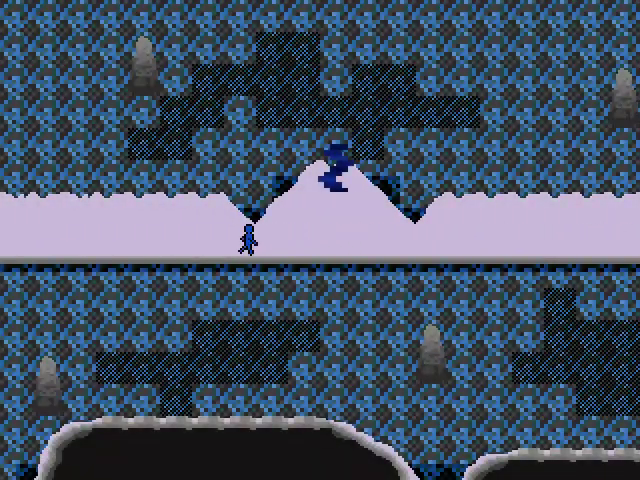
# Go left into the next cave area, then through the corridors to the T-junction.
pyautogui.press('Left')
pyautogui.press('Left')
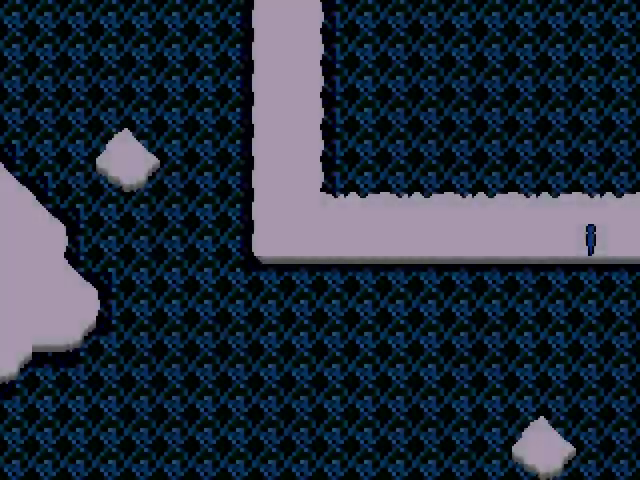
pyautogui.press('Left')
pyautogui.press('Up')
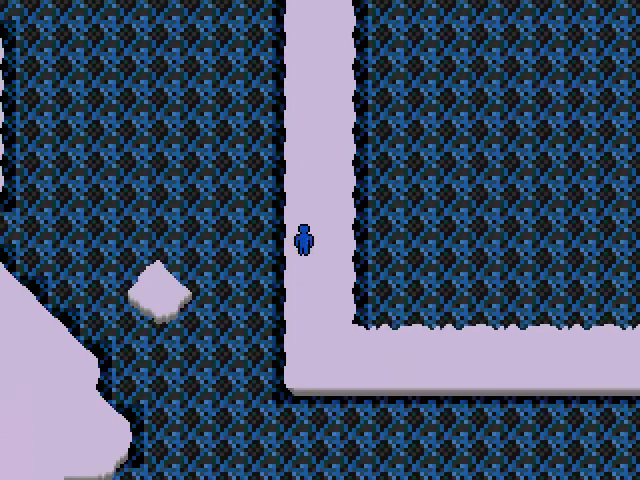
pyautogui.press('Up')
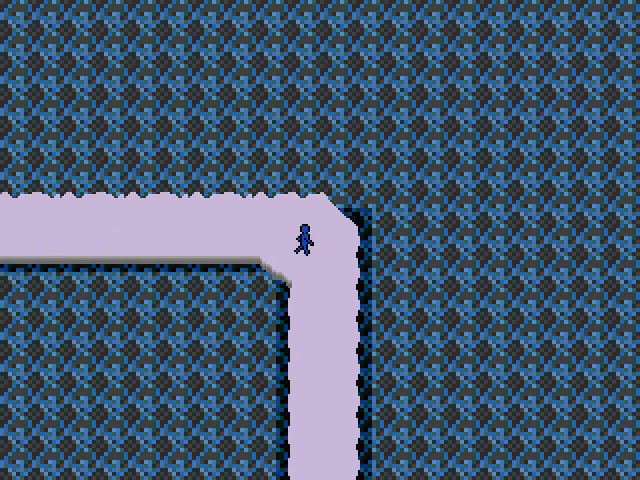
pyautogui.press('Down')
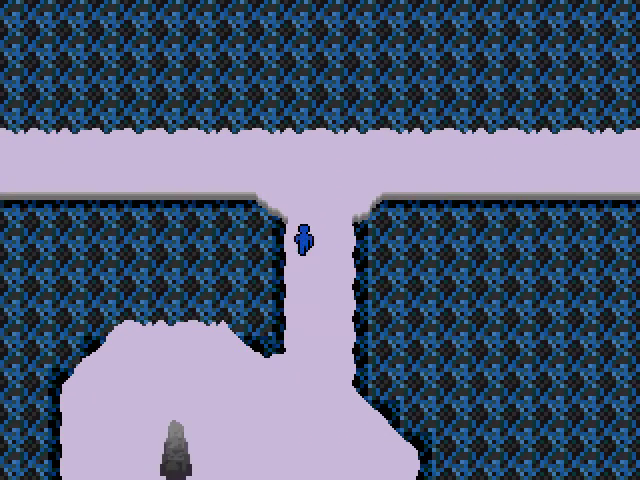
pyautogui.press('Down')
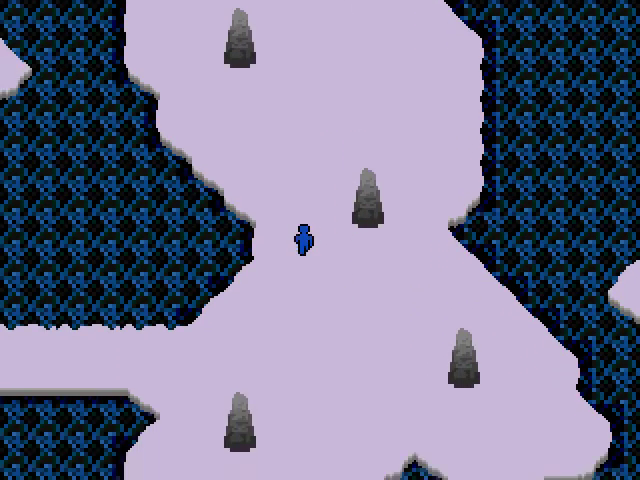
pyautogui.press('Left')
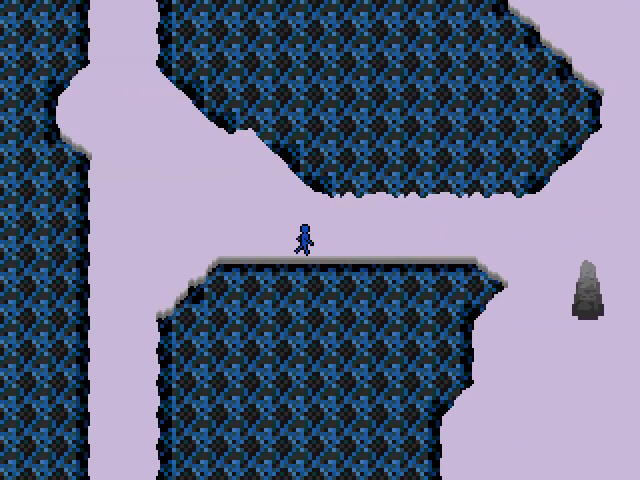
pyautogui.press('Left')
pyautogui.press('Left')
pyautogui.press('Down')
pyautogui.press('Down')
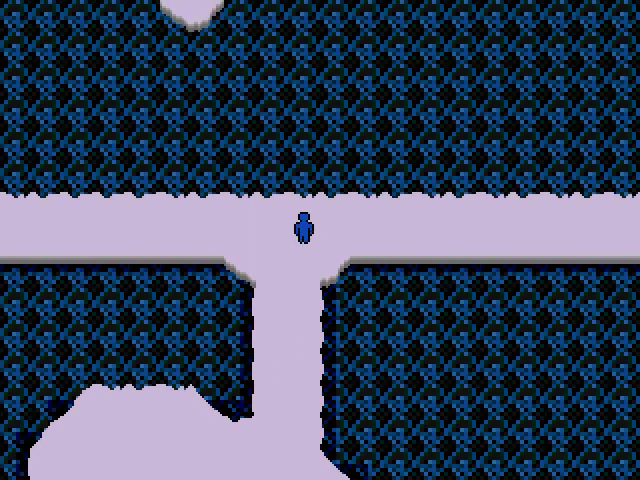
# Walk back down the corridors, past the peak area, and on toward the tree cavern.
pyautogui.press('Right')
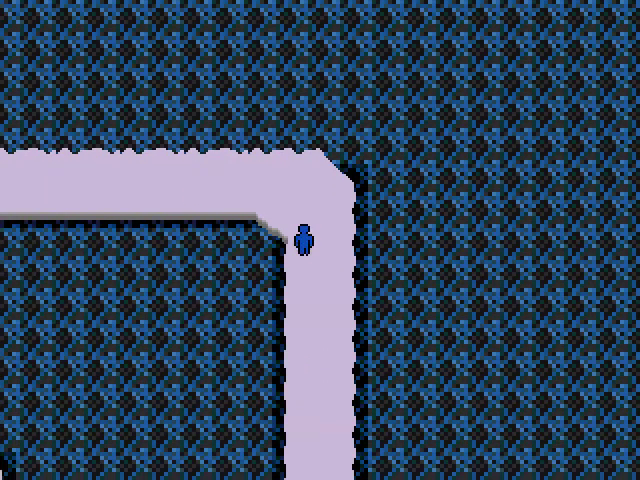
pyautogui.press('Down')
pyautogui.press('Down')
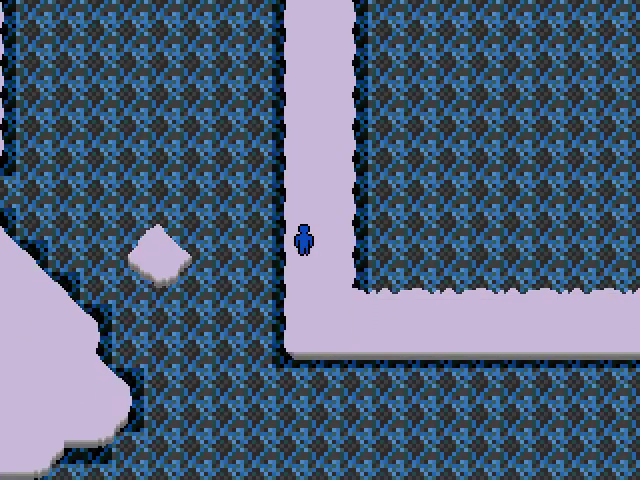
pyautogui.press('Right')
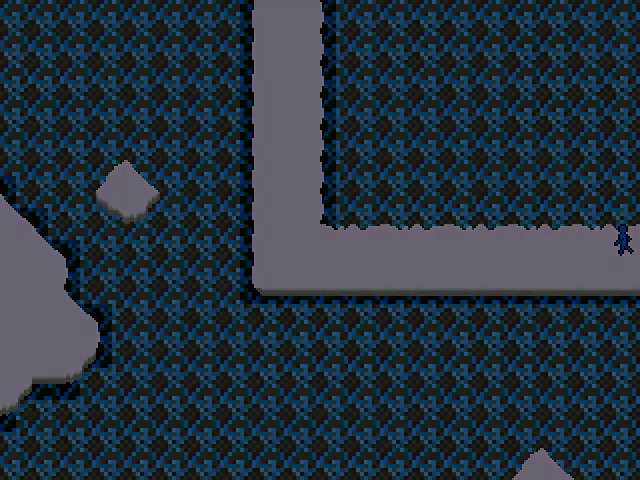
pyautogui.press('Right')
pyautogui.press('Right')
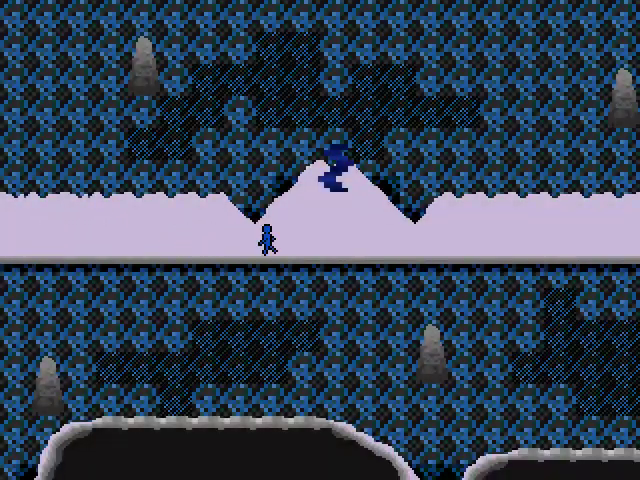
pyautogui.press('Right')
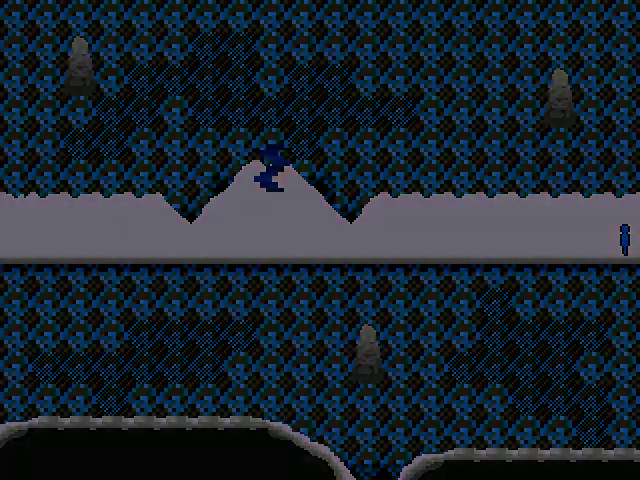
pyautogui.press('Right')
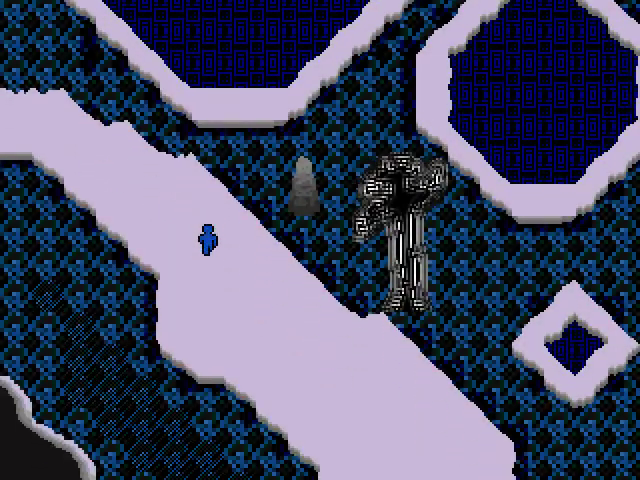
# Go down-right past the tree creatures and descend onto the snowy cliff path.
pyautogui.press('Down')
pyautogui.press('Up')
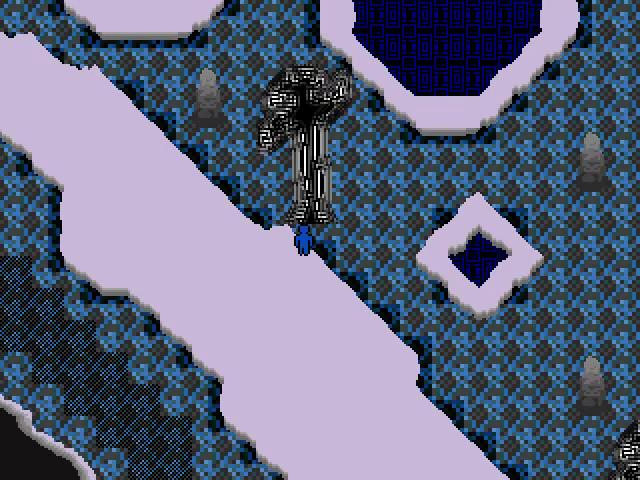
pyautogui.press('Down')
pyautogui.press('Right')
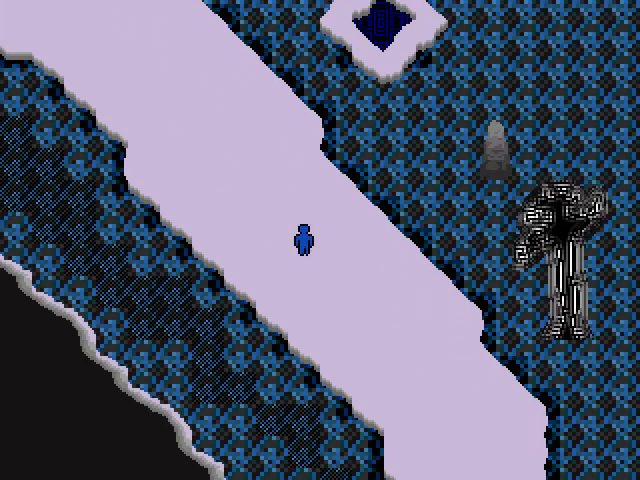
pyautogui.press('Down')
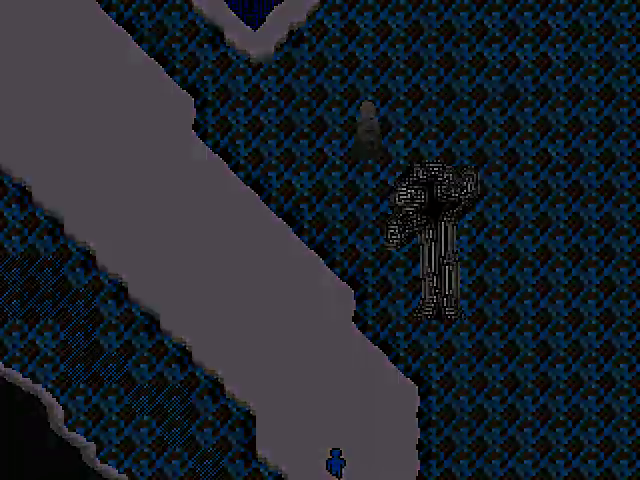
pyautogui.press('Down')
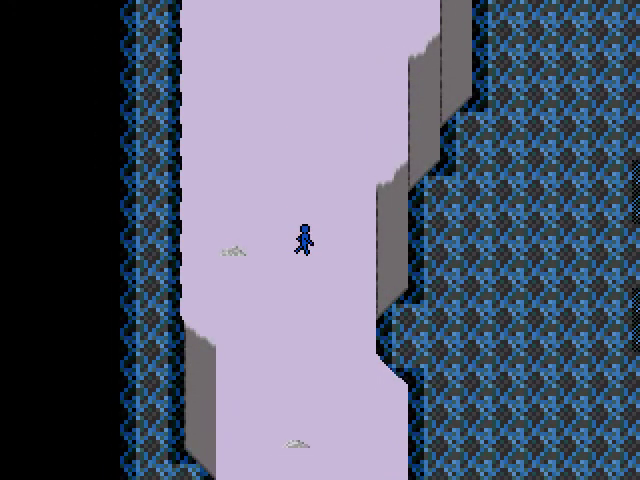
# Walk down the snowy path, then right along the cliff edge to the cliff wall.
pyautogui.press('Down')
pyautogui.press('Right')
pyautogui.press('Down')
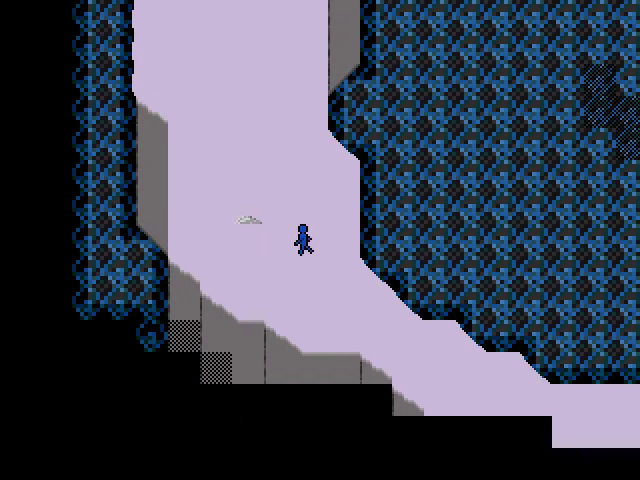
pyautogui.press('Down')
pyautogui.press('Right')
pyautogui.press('Right')
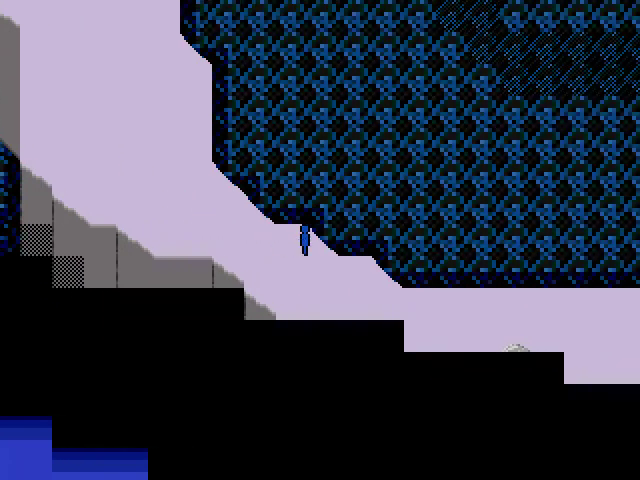
pyautogui.press('Right')
pyautogui.press('Right')
pyautogui.press('Right')
pyautogui.press('Right')
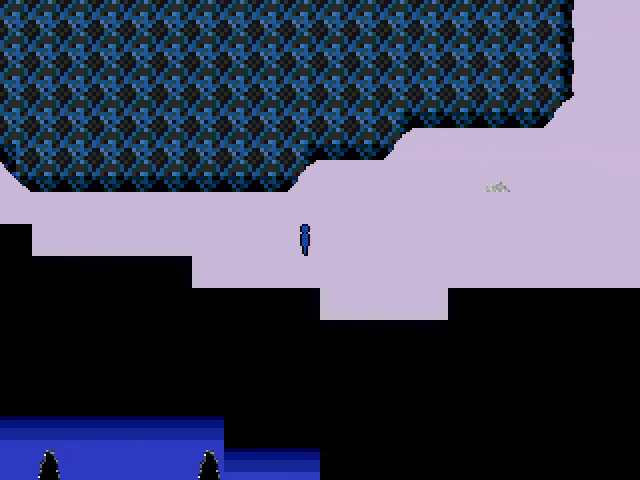
pyautogui.press('Right')
pyautogui.press('Right')
pyautogui.press('Right')
pyautogui.press('Right')
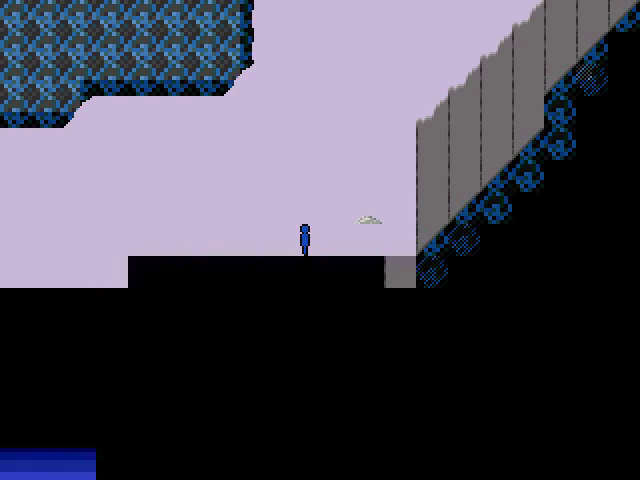
# Walk up across the plateau toward the building, left toward the sleeping figure, then back right.
pyautogui.press('Up')
pyautogui.press('Up')
pyautogui.press('Up')
pyautogui.press('Right')
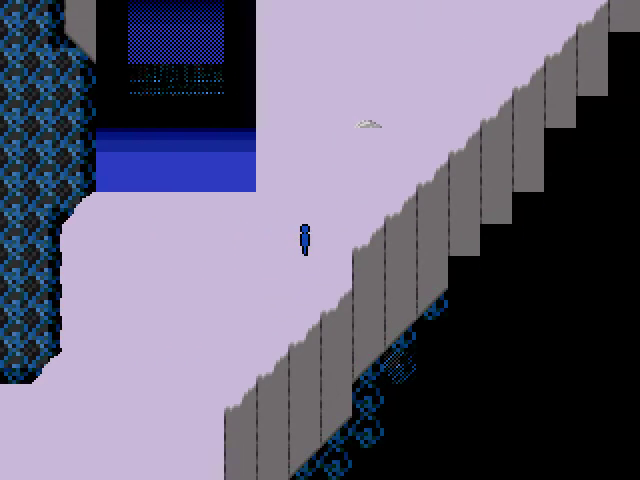
pyautogui.press('Right')
pyautogui.press('Right')
pyautogui.press('Up')
pyautogui.press('Up')
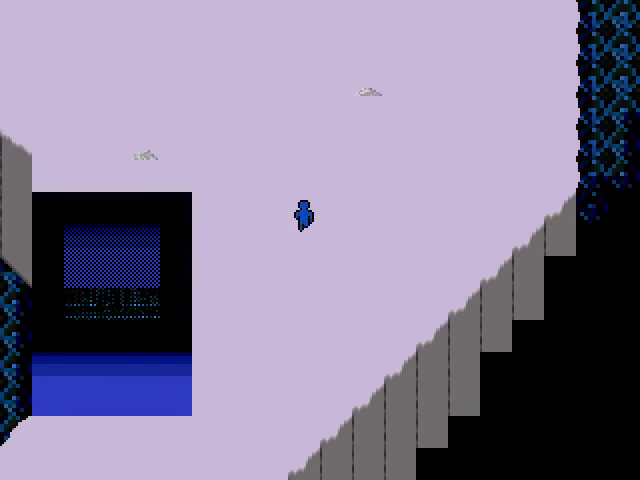
pyautogui.press('Up')
pyautogui.press('Up')
pyautogui.press('Right')
pyautogui.press('Right')
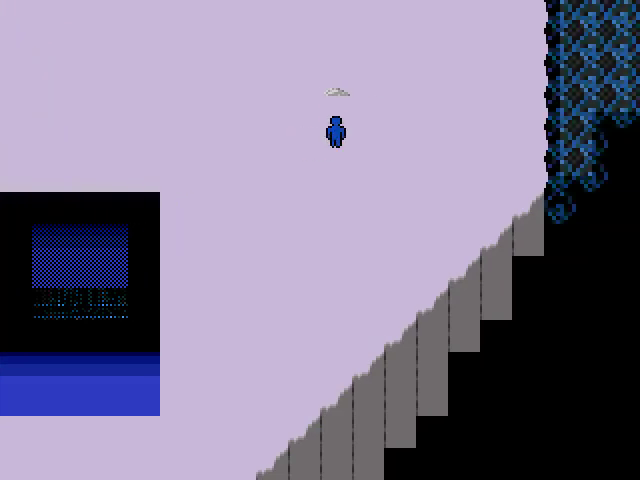
pyautogui.press('Right')
pyautogui.press('Left')
pyautogui.press('Left')
pyautogui.press('Left')
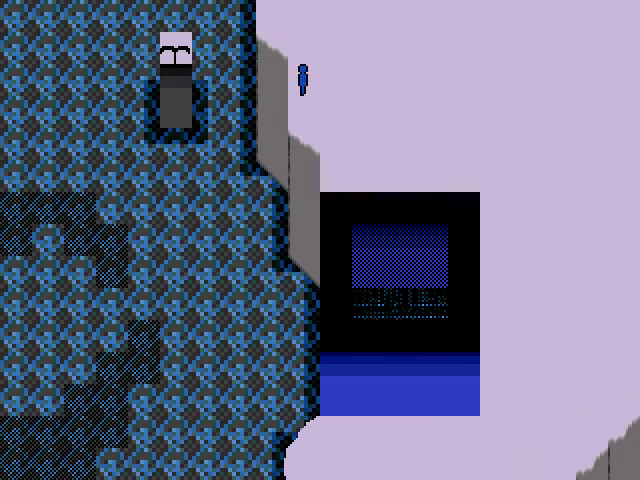
pyautogui.press('Left')
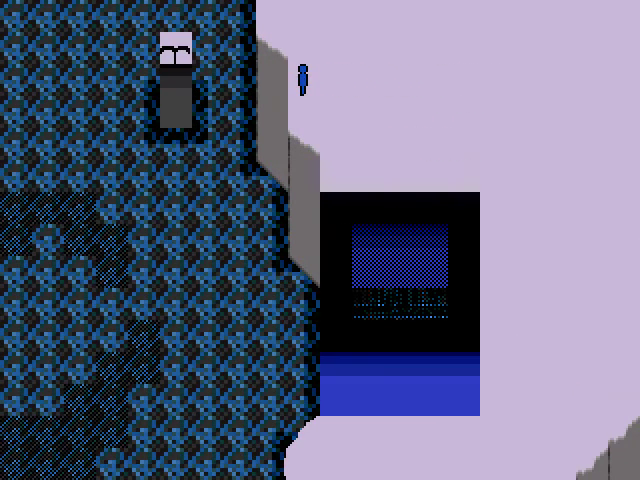
pyautogui.press('Right')
pyautogui.press('Right')
pyautogui.press('Right')
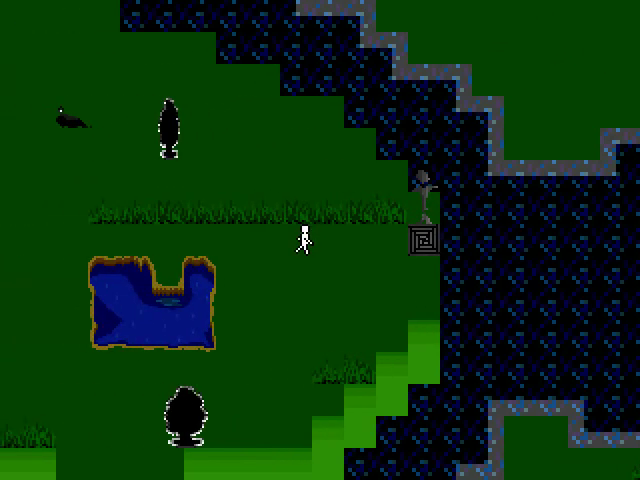
# Use the pond to turn the character blue, then step onto the portal tile.
pyautogui.press('Return')
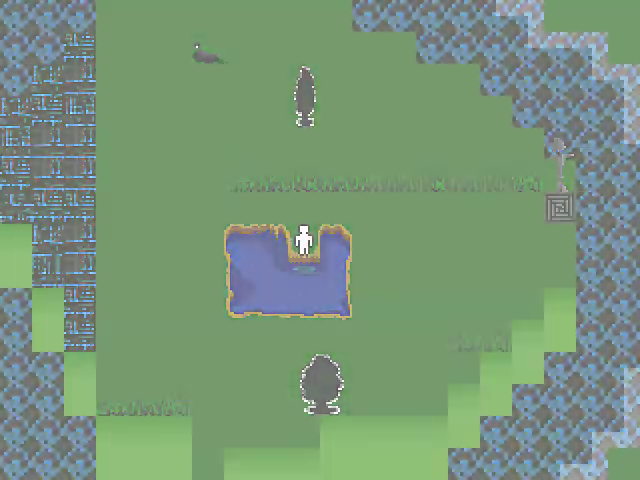
pyautogui.press('Right')
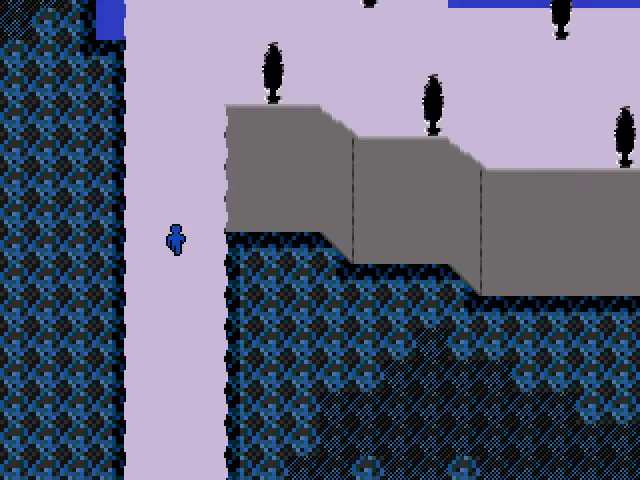
# Walk up, up-left, then down along the tree-lined snowy cliff path.
pyautogui.press('Up')
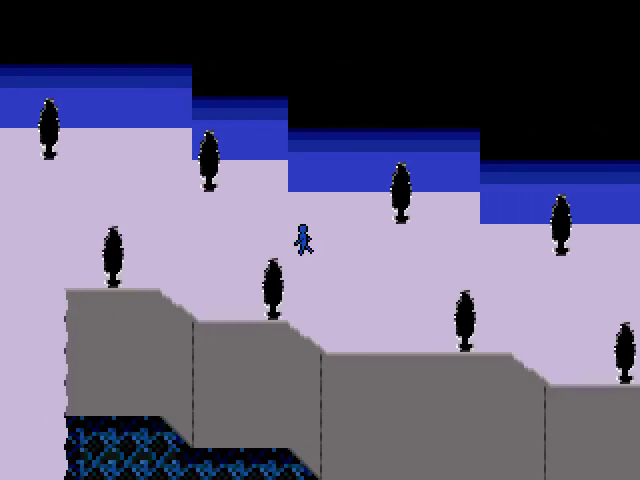
pyautogui.press('Left')
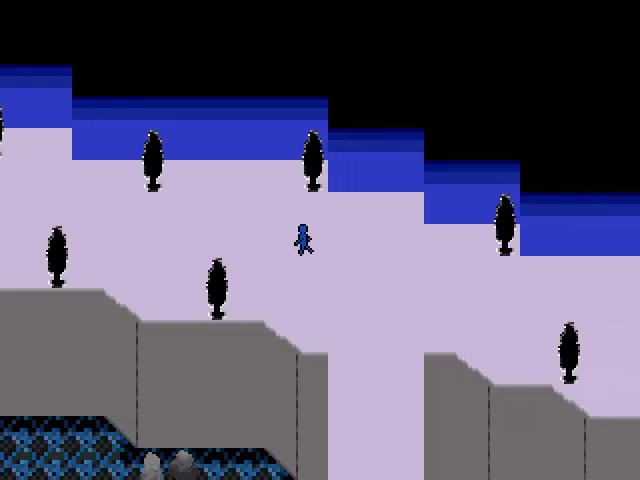
pyautogui.press('Down')
pyautogui.press('Down')
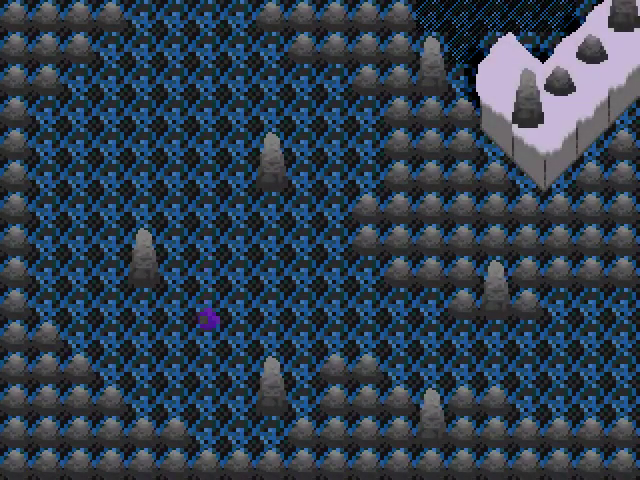
# Move the purple form up, then down-left across the rocky field.
pyautogui.press('Right')
pyautogui.press('Up')
pyautogui.press('Up')
pyautogui.press('Left')
pyautogui.press('Left')
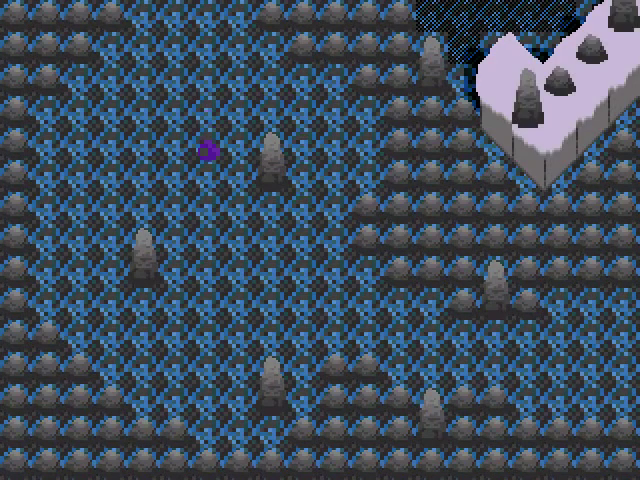
pyautogui.press('Down')
pyautogui.press('Down')
pyautogui.press('Down')
pyautogui.press('Down')
pyautogui.press('Left')
pyautogui.press('Left')
pyautogui.press('Down')
pyautogui.press('Down')
pyautogui.press('Left')
# Move the purple form down-right to the rocky field's edge.
pyautogui.press('Right')
pyautogui.press('Right')
pyautogui.press('Up')
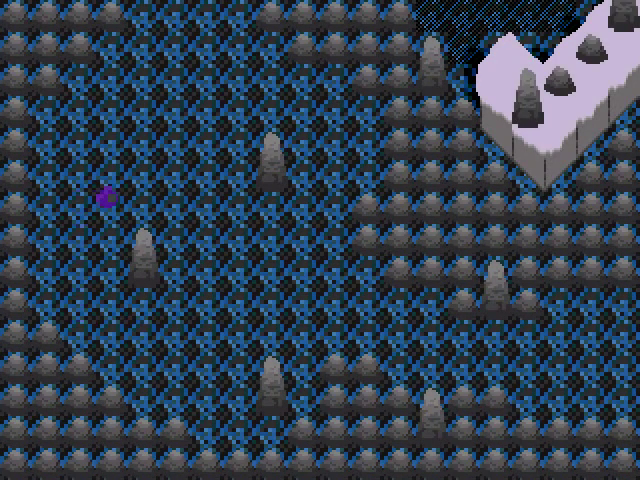
pyautogui.press('Right')
pyautogui.press('Right')
pyautogui.press('Right')
pyautogui.press('Down')
pyautogui.press('Down')
pyautogui.press('Down')
pyautogui.press('Right')
pyautogui.press('Right')
pyautogui.press('Right')
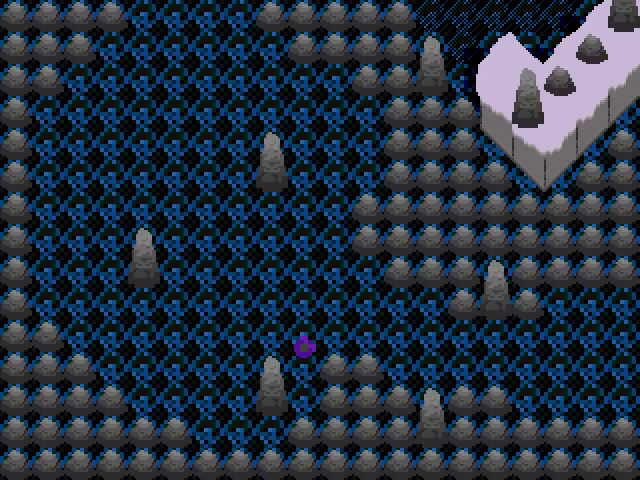
pyautogui.press('Right')
pyautogui.press('Right')
pyautogui.press('Right')
pyautogui.press('Right')
pyautogui.press('Right')
pyautogui.press('Down')
pyautogui.press('Right')
pyautogui.press('Right')
pyautogui.press('Right')
pyautogui.press('Up')
# Pass up-right through the cave rooms to the red-curtained hall, then leave down off the carpet.
pyautogui.press('Right')
pyautogui.press('Right')
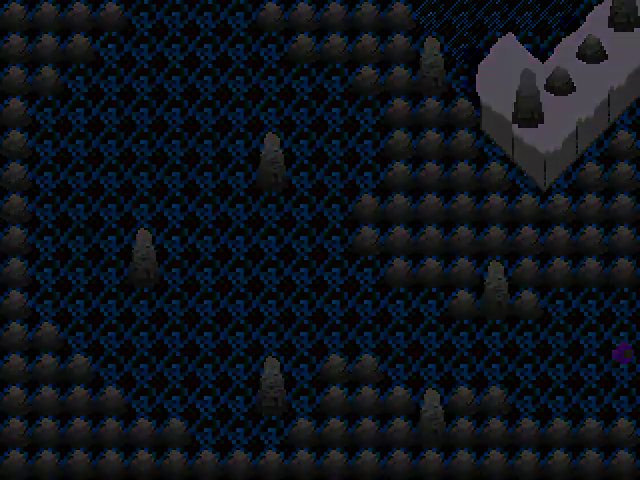
pyautogui.press('Right')
pyautogui.press('Down')
pyautogui.press('Right')
pyautogui.press('Right')
pyautogui.press('Right')
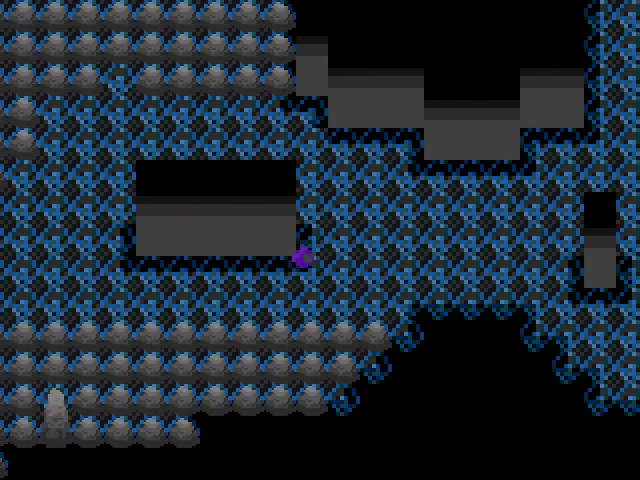
pyautogui.press('Up')
pyautogui.press('Up')
pyautogui.press('Up')
pyautogui.press('Up')
pyautogui.press('Right')
pyautogui.press('Down')
pyautogui.press('Down')
pyautogui.press('Right')
pyautogui.press('Right')
pyautogui.press('Right')
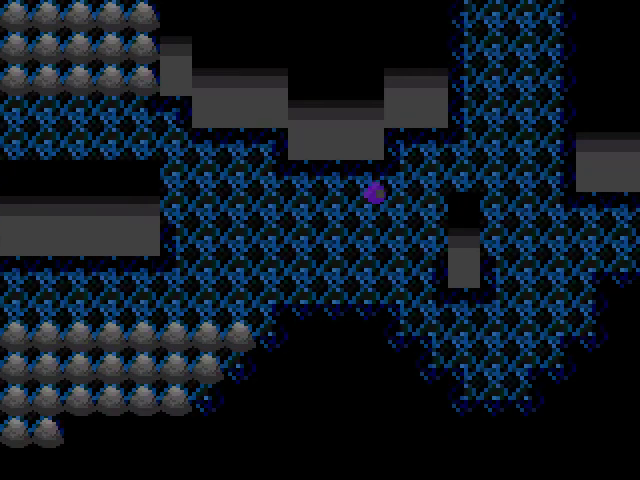
pyautogui.press('Right')
pyautogui.press('Right')
pyautogui.press('Up')
pyautogui.press('Up')
pyautogui.press('Right')
pyautogui.press('Right')
pyautogui.press('Up')
pyautogui.press('Up')
pyautogui.press('Up')
pyautogui.press('Up')
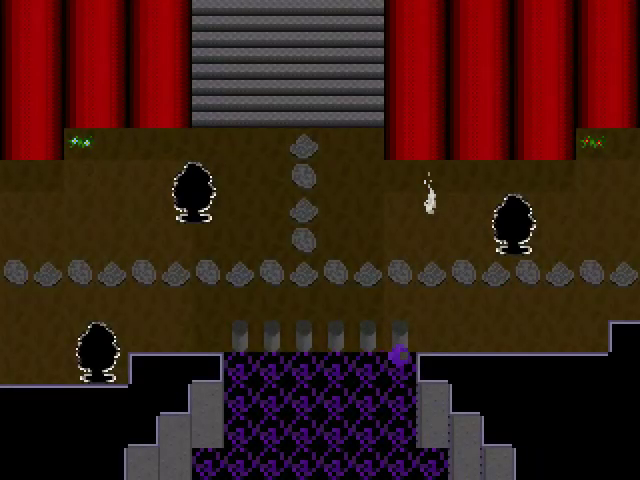
pyautogui.press('Left')
pyautogui.press('Left')
pyautogui.press('Down')
pyautogui.press('Down')
pyautogui.press('Down')
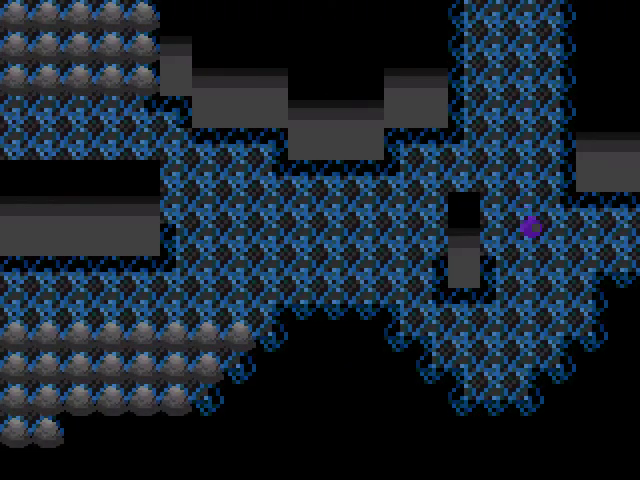
# Walk right off the cave map, through the mushroom cavern, into the blue rocky area.
pyautogui.press('Right')
pyautogui.press('Right')
pyautogui.press('Right')
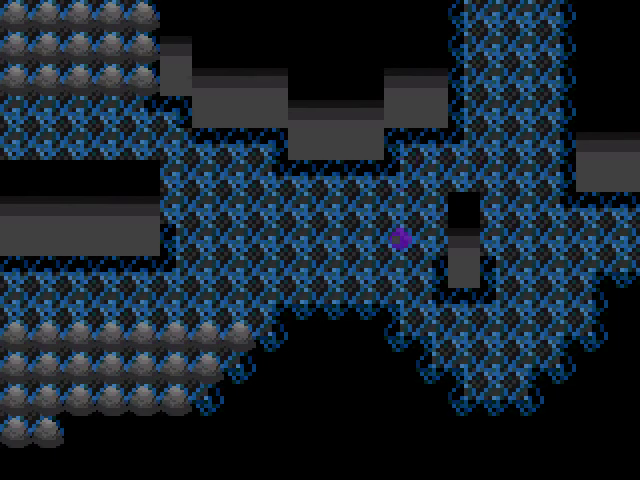
# Walk left through the cave and up across the rocky field onto the snowy slope.
pyautogui.press('Left')
pyautogui.press('Left')
pyautogui.press('Left')
pyautogui.press('Left')
pyautogui.press('Left')
pyautogui.press('Left')
pyautogui.press('Left')
pyautogui.press('Left')
pyautogui.press('Left')
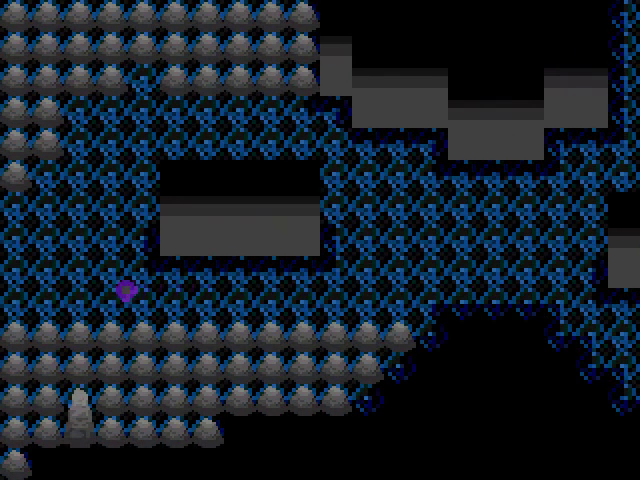
pyautogui.press('Left')
pyautogui.press('Left')
pyautogui.press('Left')
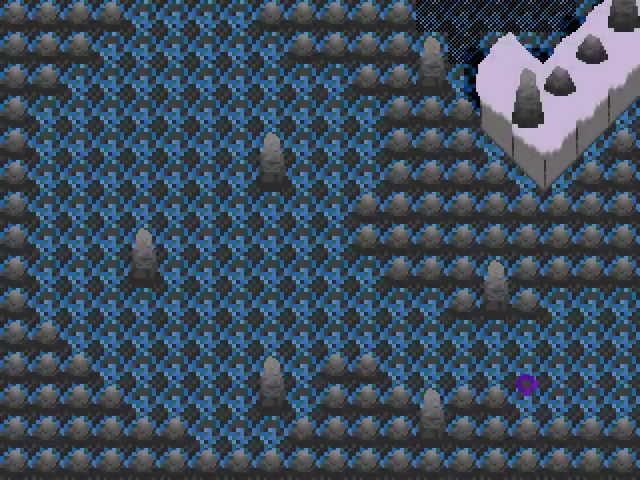
pyautogui.press('Left')
pyautogui.press('Left')
pyautogui.press('Left')
pyautogui.press('Left')
pyautogui.press('Left')
pyautogui.press('Up')
pyautogui.press('Up')
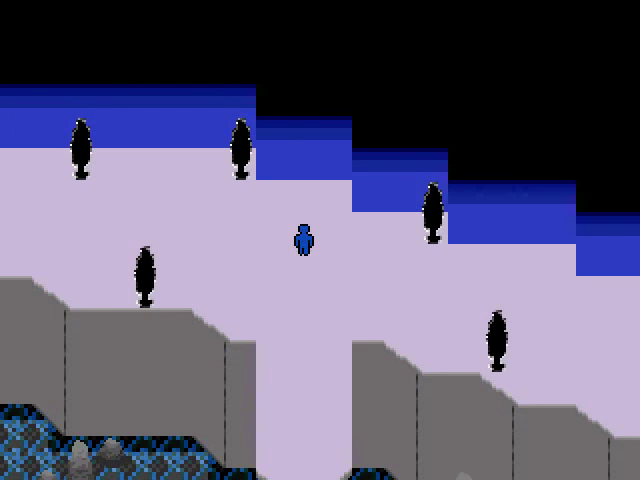
pyautogui.press('Up')
# Climb the snowy cliff path diagonally up-right toward the bushes.
pyautogui.press('Left')
pyautogui.press('Right')
pyautogui.press('Up')
pyautogui.press('Right')
pyautogui.press('Up')
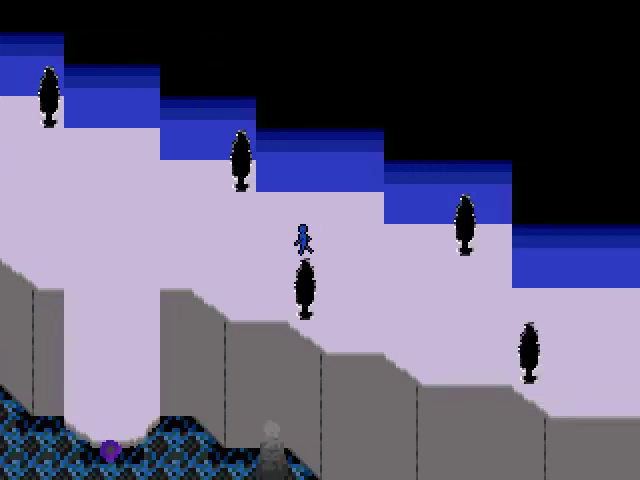
pyautogui.press('Right')
pyautogui.press('Up')
pyautogui.press('Right')
pyautogui.press('Up')
pyautogui.press('Right')
pyautogui.press('Up')
pyautogui.press('Right')
pyautogui.press('Right')
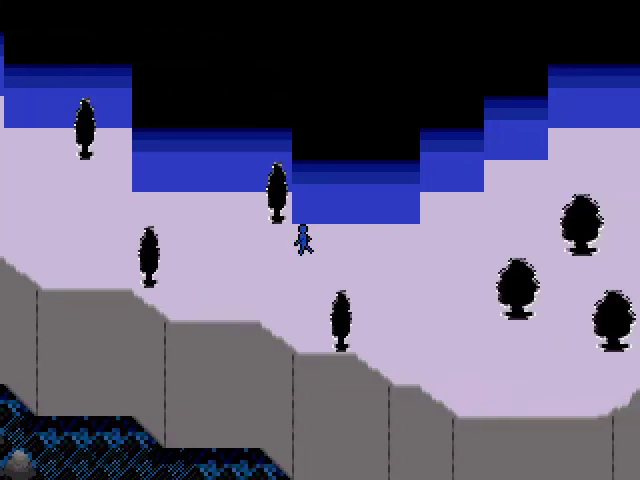
pyautogui.press('Right')
pyautogui.press('Right')
# Walk back left along the tree-lined path and down off the bottom edge into the cavern.
pyautogui.press('Left')
pyautogui.press('Left')
pyautogui.press('Left')
pyautogui.press('Left')
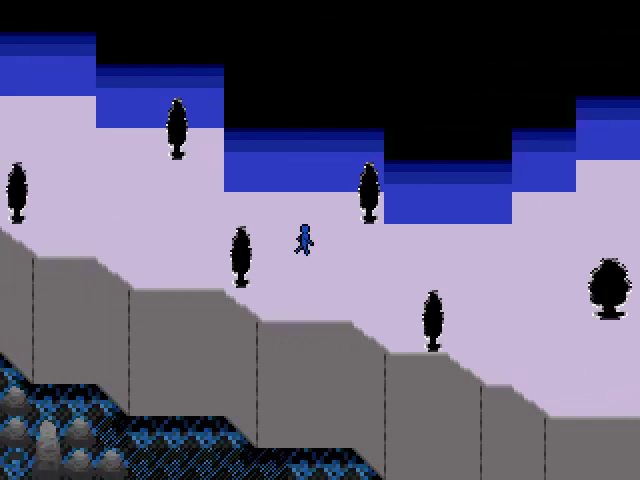
pyautogui.press('Left')
pyautogui.press('Left')
pyautogui.press('Left')
pyautogui.press('Left')
pyautogui.press('Left')
pyautogui.press('Left')
pyautogui.press('Left')
pyautogui.press('Left')
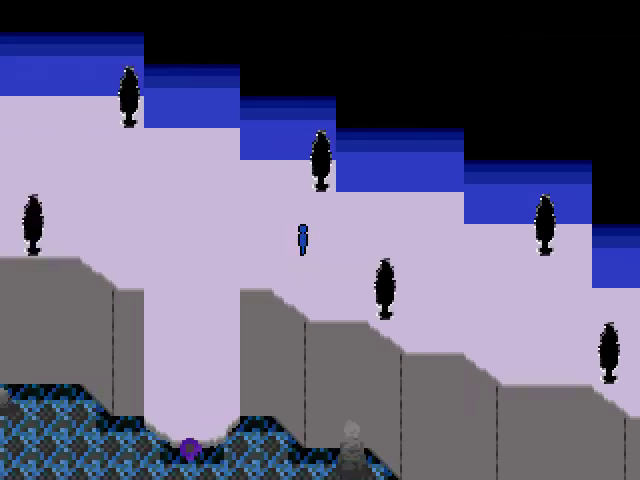
pyautogui.press('Left')
pyautogui.press('Left')
pyautogui.press('Left')
pyautogui.press('Left')
pyautogui.press('Left')
pyautogui.press('Left')
pyautogui.press('Left')
pyautogui.press('Left')
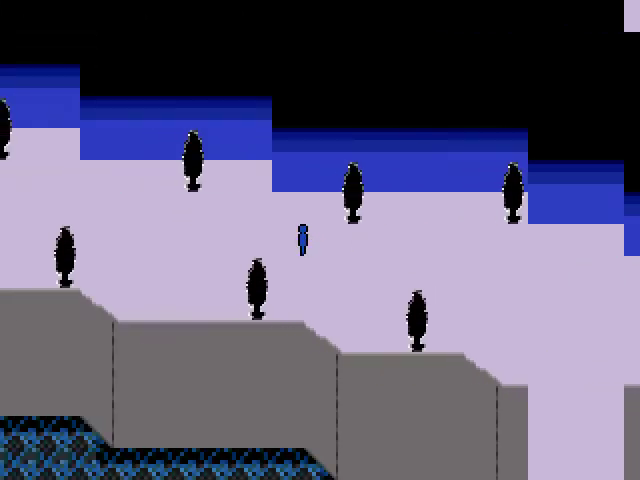
pyautogui.press('Left')
pyautogui.press('Left')
pyautogui.press('Left')
pyautogui.press('Left')
pyautogui.press('Left')
pyautogui.press('Left')
pyautogui.press('Left')
pyautogui.press('Down')
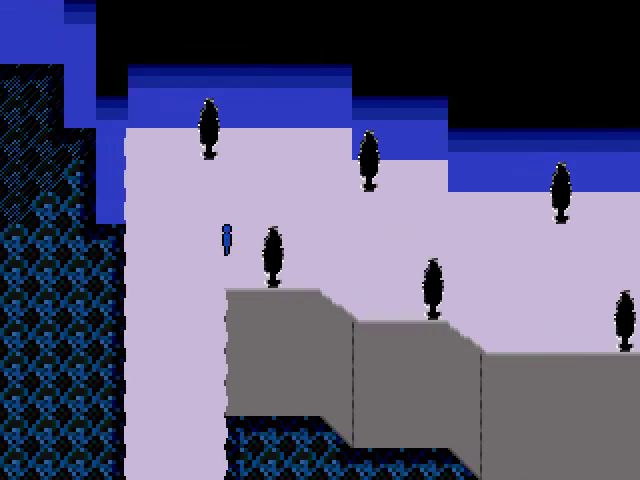
pyautogui.press('Down')
pyautogui.press('Down')
pyautogui.press('Down')
pyautogui.press('Down')
pyautogui.press('Down')
pyautogui.press('Down')
pyautogui.press('Down')
pyautogui.press('Down')
pyautogui.press('Down')
pyautogui.press('Down')
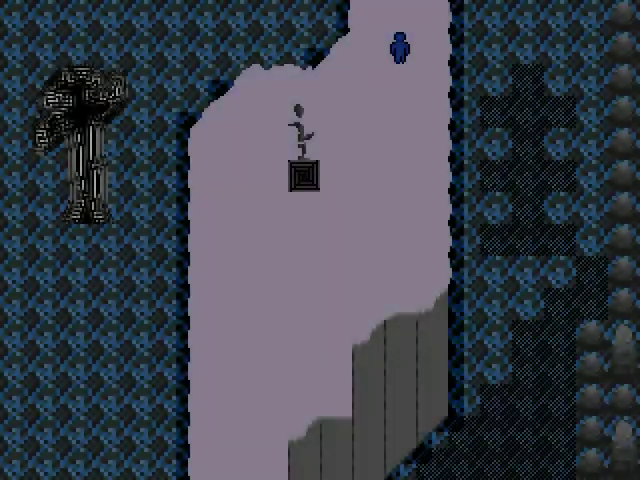
# Walk past the statue, out the cavern's bottom edge, and down-left along the pale path.
pyautogui.press('Down')
pyautogui.press('Down')
pyautogui.press('Down')
pyautogui.press('Down')
pyautogui.press('Left')
pyautogui.press('Left')
pyautogui.press('Down')
pyautogui.press('Down')
pyautogui.press('Down')
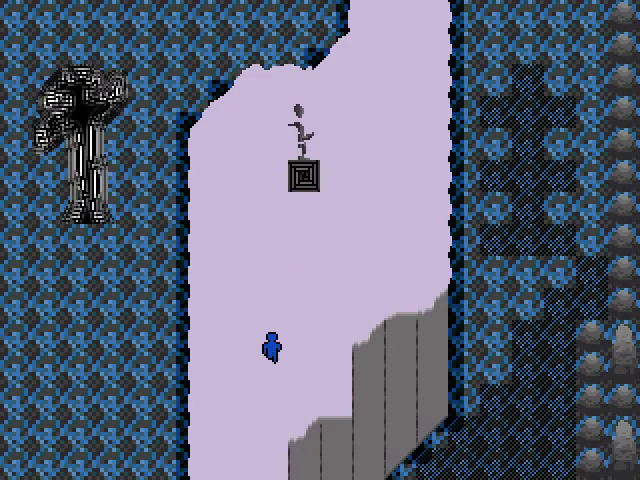
pyautogui.press('Down')
pyautogui.press('Down')
pyautogui.press('Down')
pyautogui.press('Down')
pyautogui.press('Down')
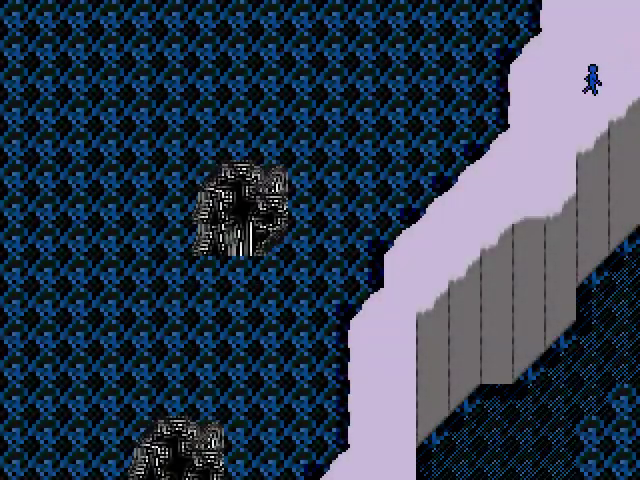
pyautogui.press('Down')
pyautogui.press('Left')
pyautogui.press('Down')
pyautogui.press('Left')
pyautogui.press('Down')
pyautogui.press('Left')
pyautogui.press('Down')
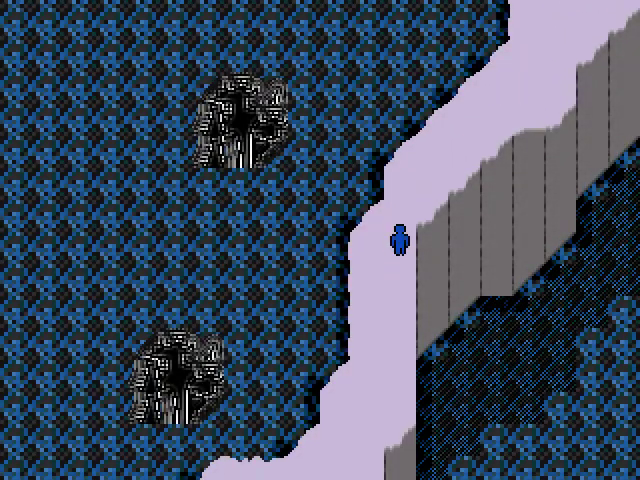
# Continue down to the three-way junction and take the lower-right branch to the snowy ledge.
pyautogui.press('Down')
pyautogui.press('Down')
pyautogui.press('Down')
pyautogui.press('Left')
pyautogui.press('Down')
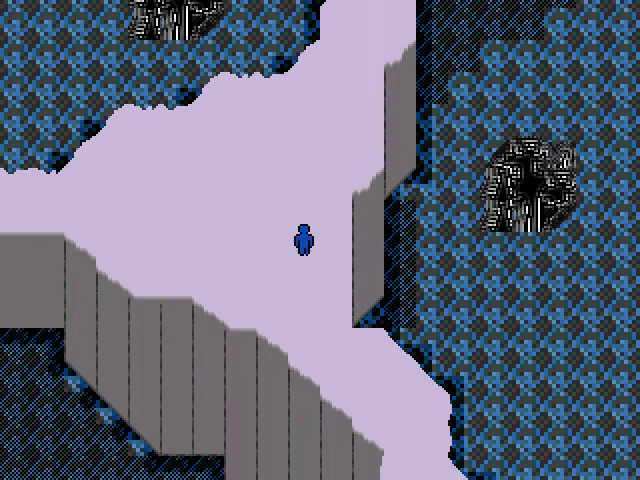
pyautogui.press('Down')
pyautogui.press('Right')
pyautogui.press('Down')
pyautogui.press('Right')
pyautogui.press('Down')
pyautogui.press('Right')
pyautogui.press('Down')
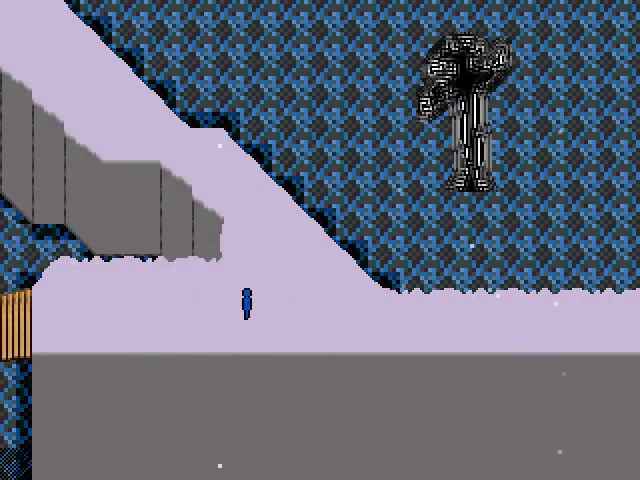
# Cross the snow leftward and climb the slope off the map's upper-left edge.
pyautogui.press('Up')
pyautogui.press('Up')
pyautogui.press('Up')
pyautogui.press('Up')
pyautogui.press('Left')
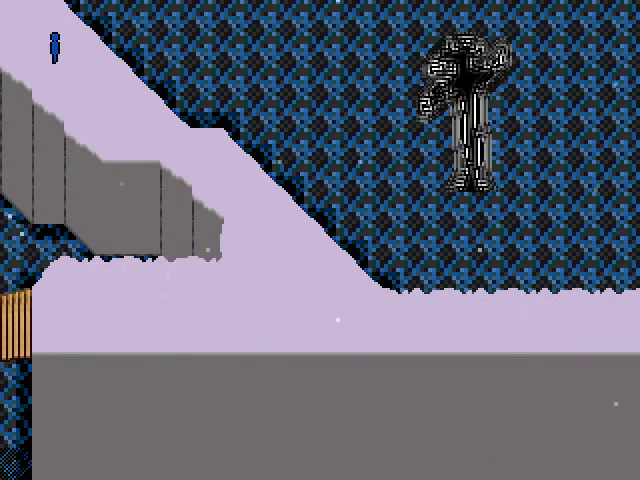
pyautogui.press('Up')
# Follow the snowy path up-left across the plateau to the cave entrance.
pyautogui.press('Left')
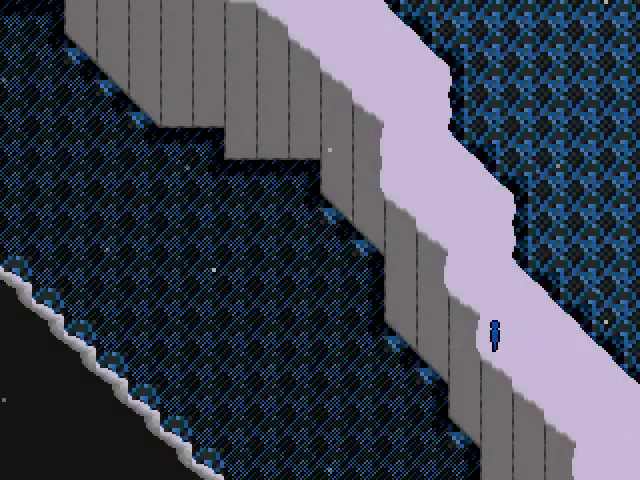
pyautogui.press('Up')
pyautogui.press('Up')
pyautogui.press('Left')
pyautogui.press('Up')
pyautogui.press('Up')
pyautogui.press('Left')
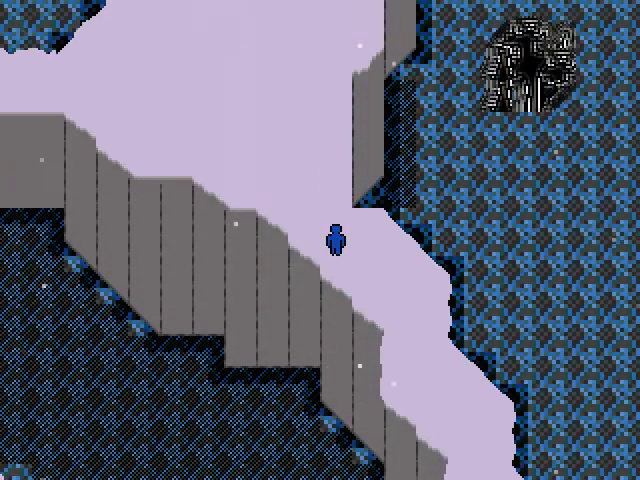
pyautogui.press('Up')
pyautogui.press('Up')
pyautogui.press('Left')
pyautogui.press('Left')
pyautogui.press('Left')
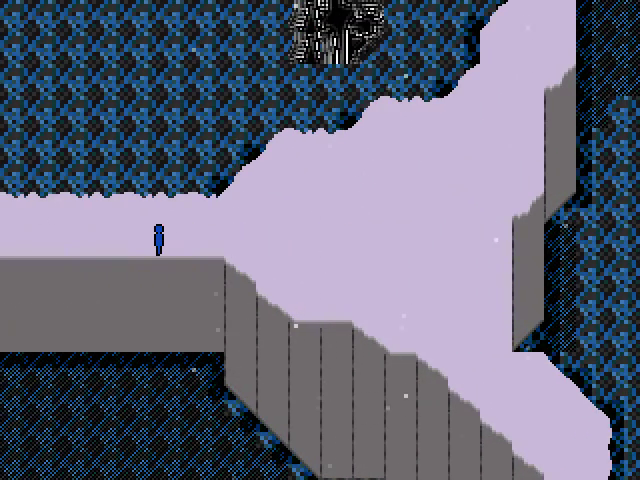
pyautogui.press('Left')
pyautogui.press('Left')
pyautogui.press('Left')
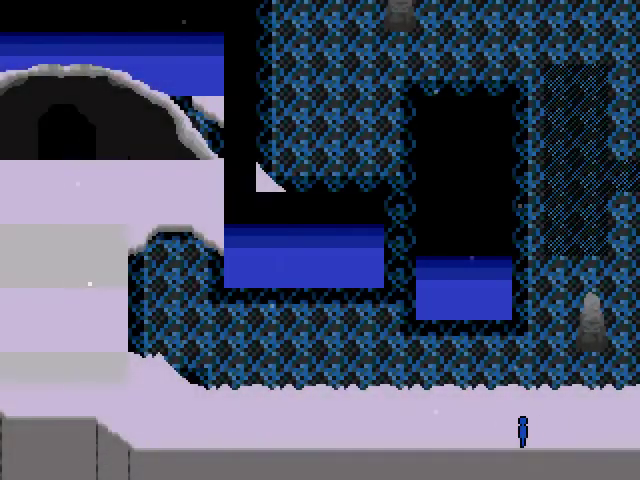
pyautogui.press('Left')
pyautogui.press('Left')
pyautogui.press('Left')
pyautogui.press('Up')
pyautogui.press('Left')
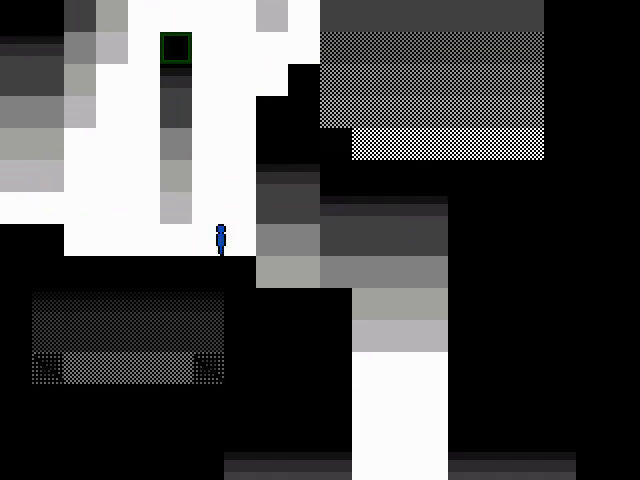
# Walk through the grey-and-white blocky rooms, exiting bottom-left into the diagonal-patterned room.
pyautogui.press('Right')
pyautogui.press('Right')
pyautogui.press('Down')
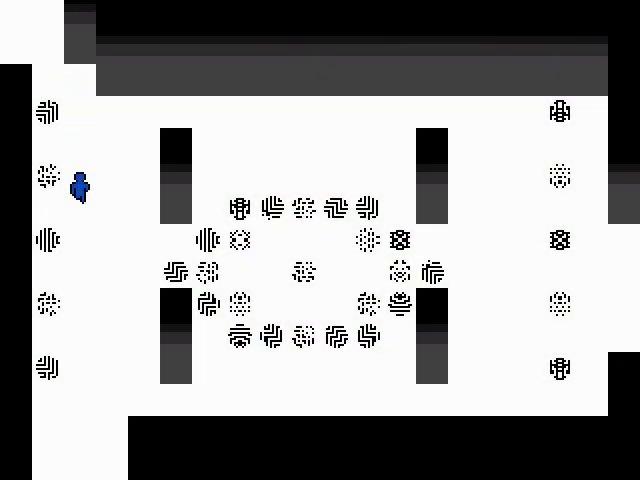
pyautogui.press('Down')
pyautogui.press('Down')
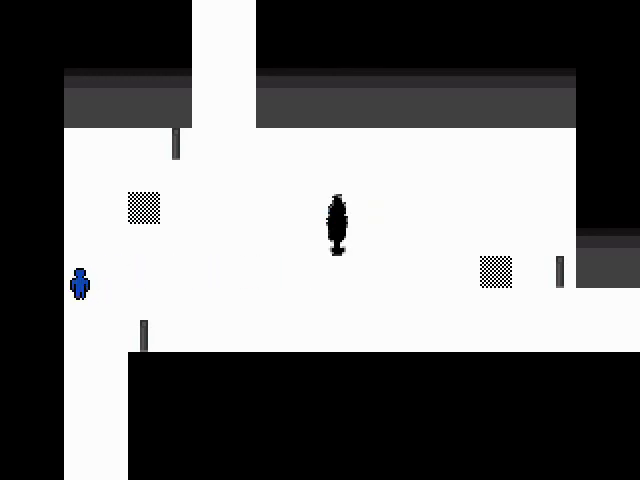
pyautogui.press('Down')
pyautogui.press('Down')
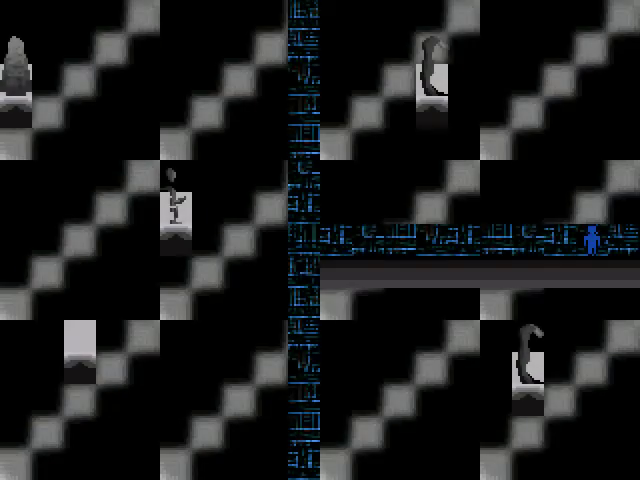
# Walk left along the corridor, past the tree creatures, to the grey room with tall poles.
pyautogui.press('Left')
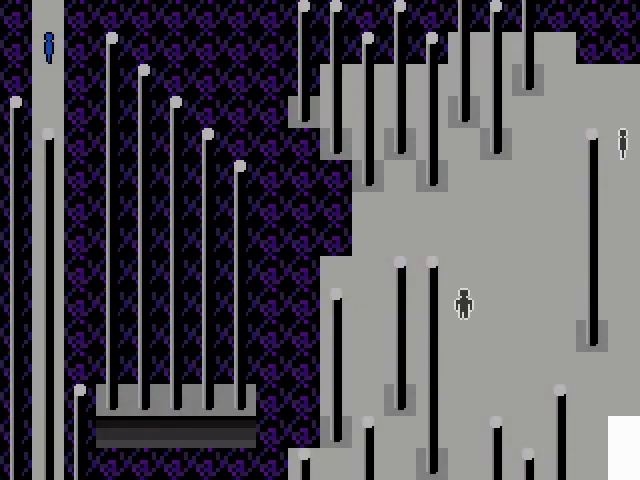
# Move up on the grey ground until the lettered grid menu appears.
pyautogui.press('Up')
pyautogui.press('Up')
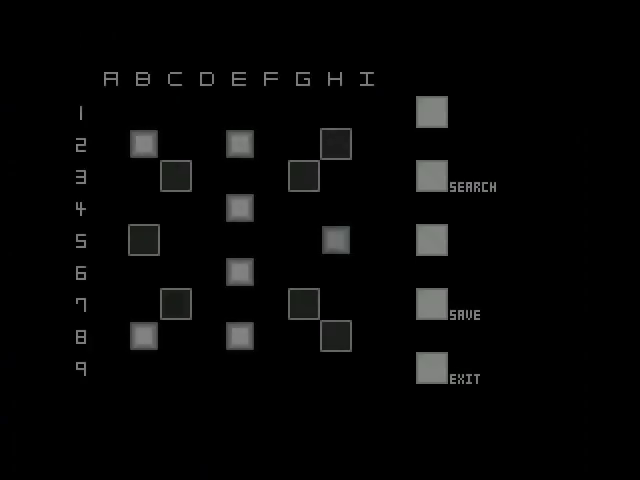
# Select SAVE, then move across the grid and pick square E8 to reveal the double door.
pyautogui.press('Down')
pyautogui.press('Down')
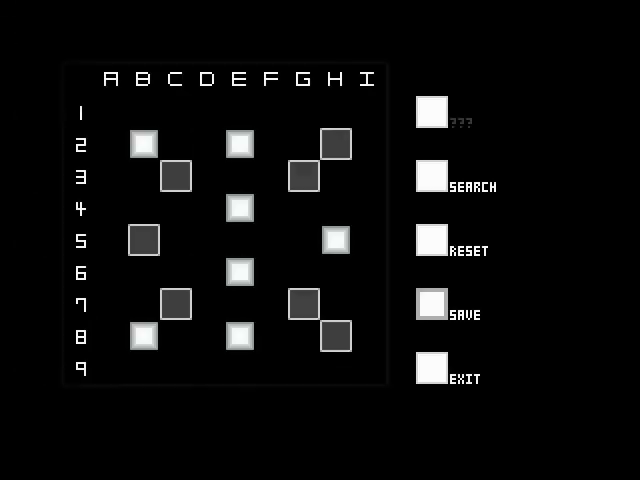
pyautogui.press('Left')
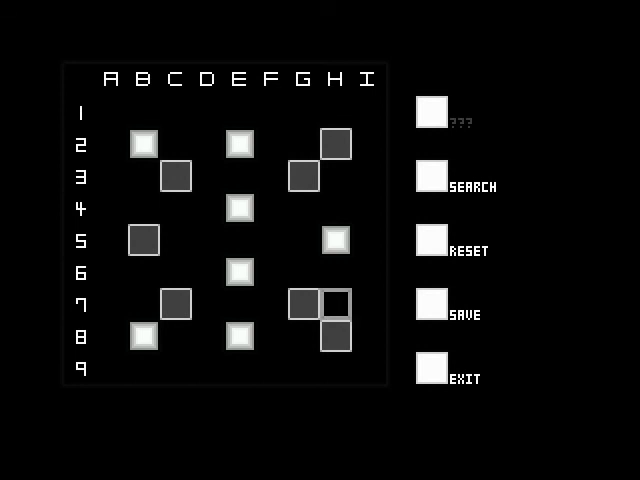
pyautogui.press('Left')
pyautogui.press('Left')
pyautogui.press('Left')
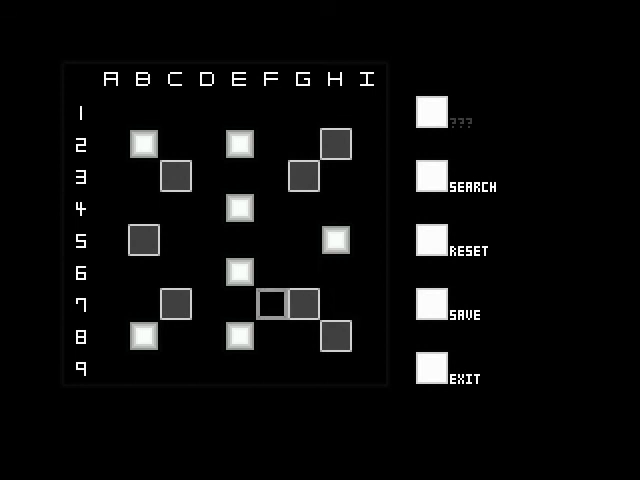
pyautogui.press('Left')
pyautogui.press('Left')
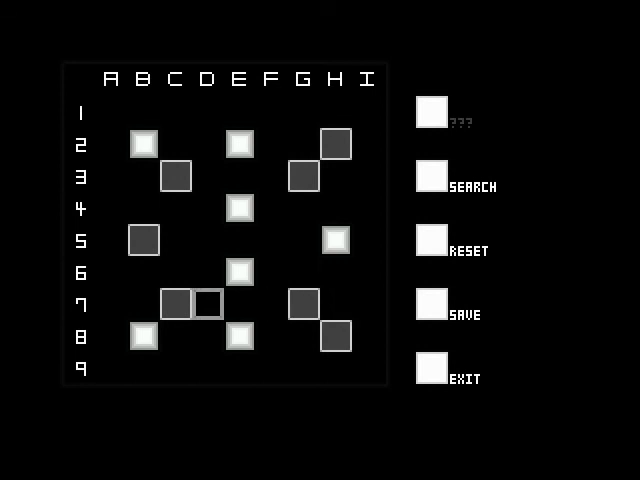
pyautogui.press('Down')
pyautogui.press('Down')
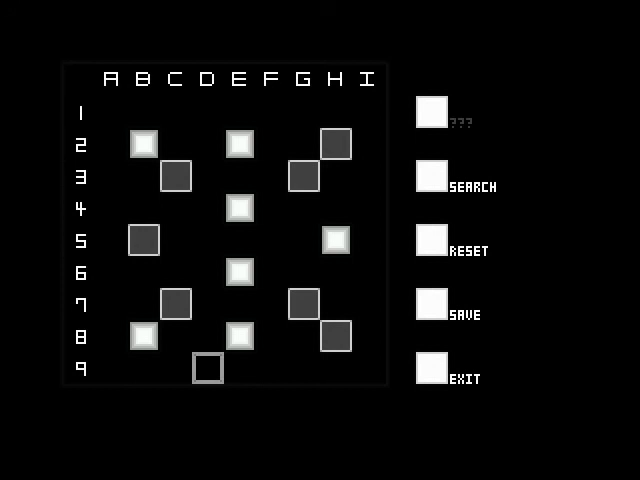
pyautogui.press('Right')
pyautogui.press('Right')
pyautogui.press('Up')
pyautogui.press('Up')
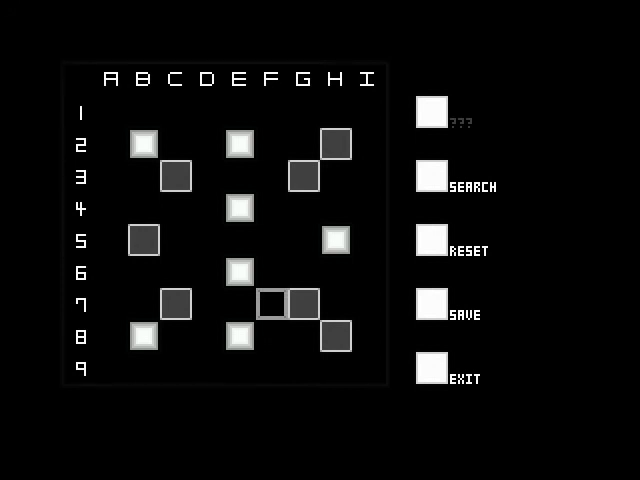
pyautogui.press('Left')
pyautogui.press('Down')
pyautogui.press('Down')
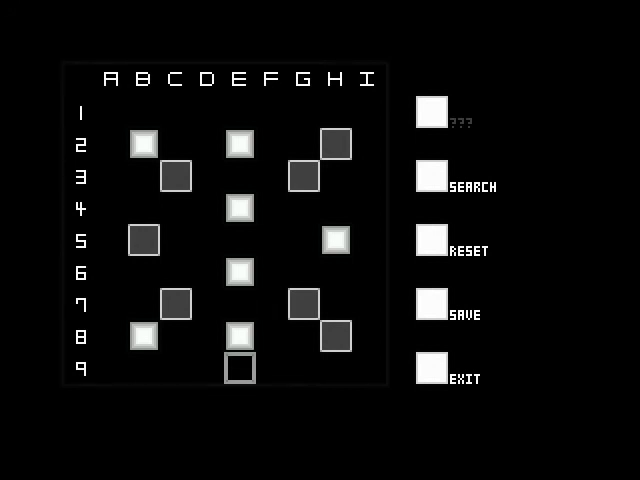
pyautogui.press('Up')
pyautogui.press('z')
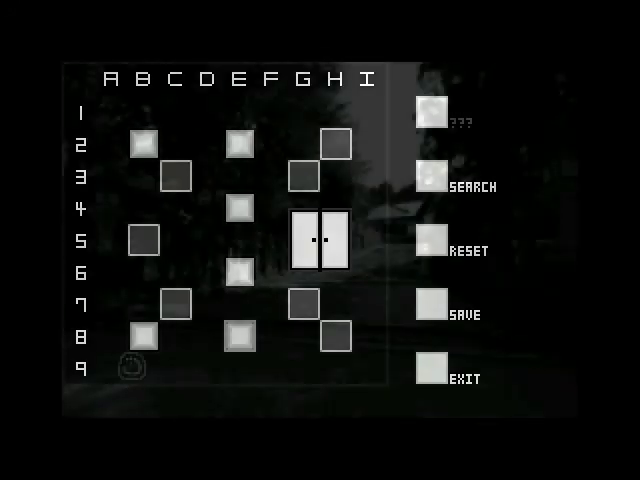